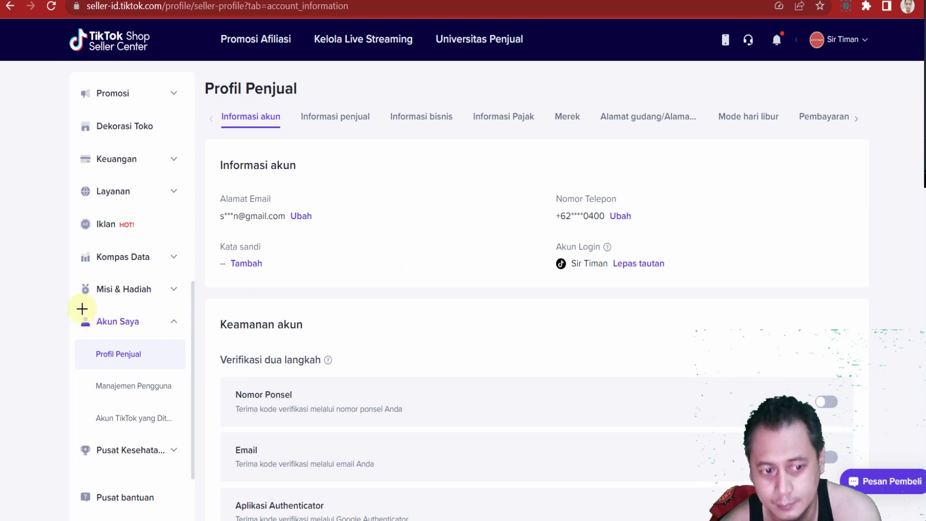
Outline the Akun Saya section, its three subpages and the Profil Penjual heading with red rectangles.
mouse_move(56, 304)
left_mouse_down()
mouse_move(142, 330)
mouse_move(194, 332)
left_mouse_up()
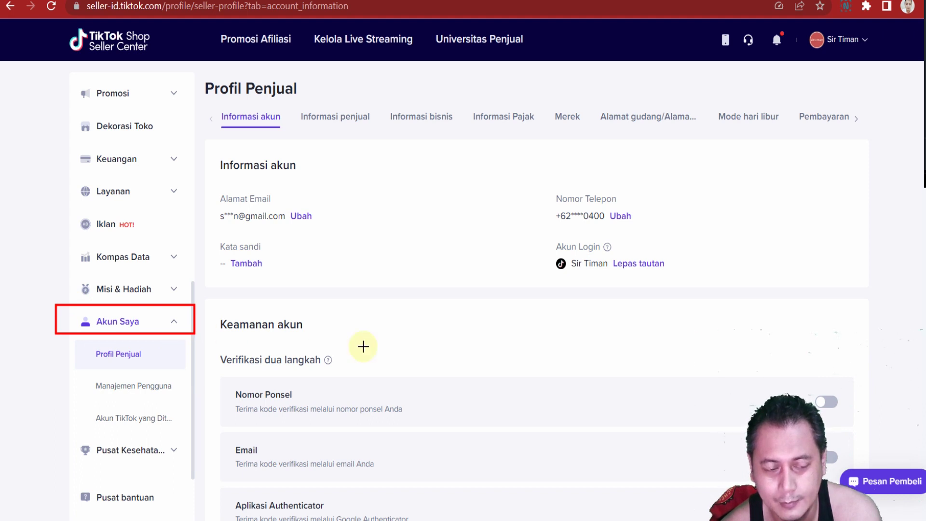
left_click_drag(82, 344, 166, 367)
mouse_move(186, 65)
left_mouse_down()
mouse_move(287, 102)
mouse_move(319, 100)
left_mouse_up()
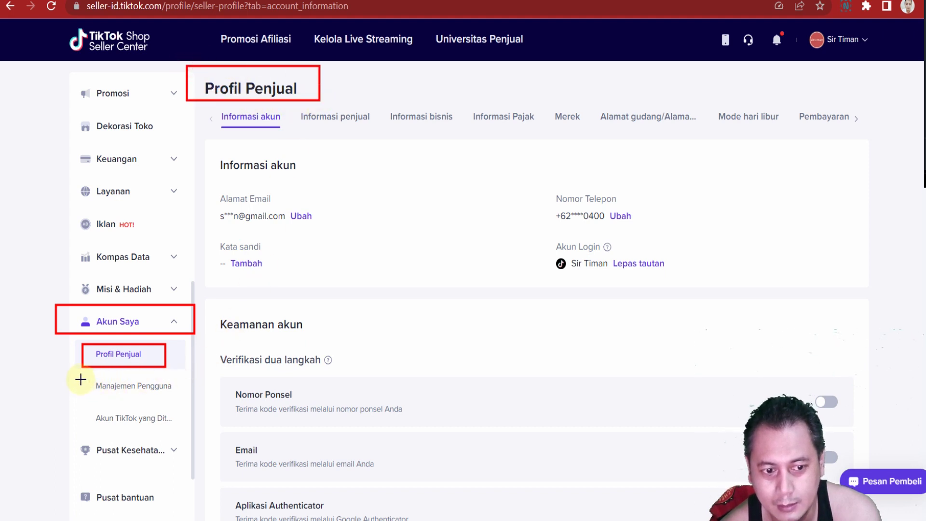
mouse_move(80, 379)
left_mouse_down()
mouse_move(180, 409)
mouse_move(191, 402)
left_mouse_up()
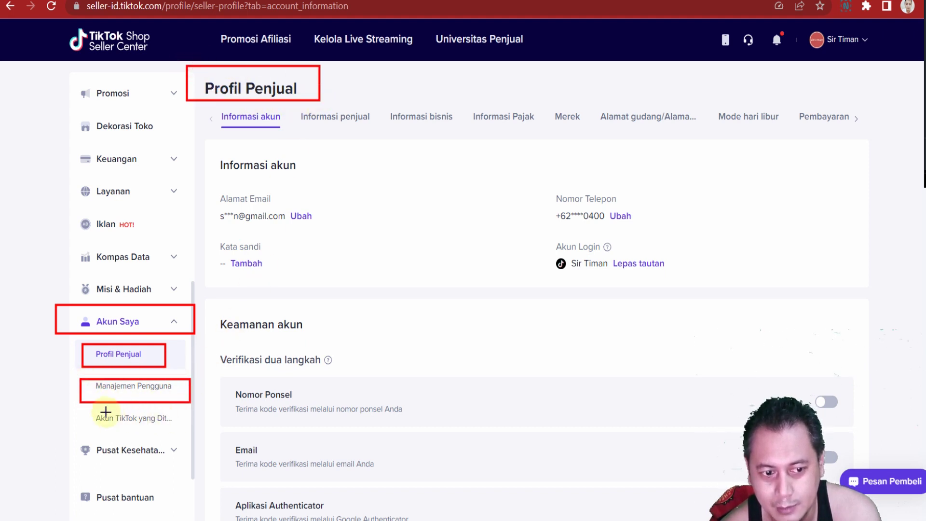
left_click_drag(71, 410, 194, 432)
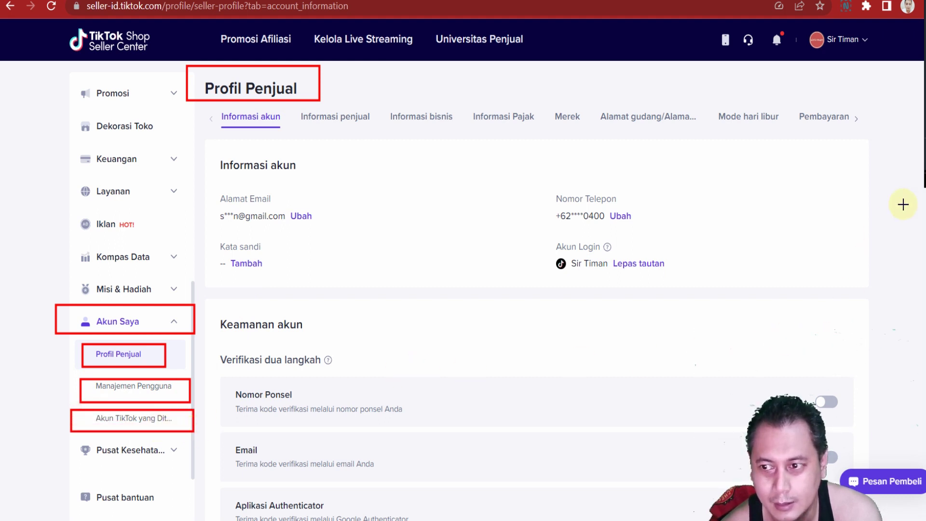
Undo all the red outlines drawn around Akun Saya, its subpages and the page heading.
key("ctrl+z")
key("ctrl+z")
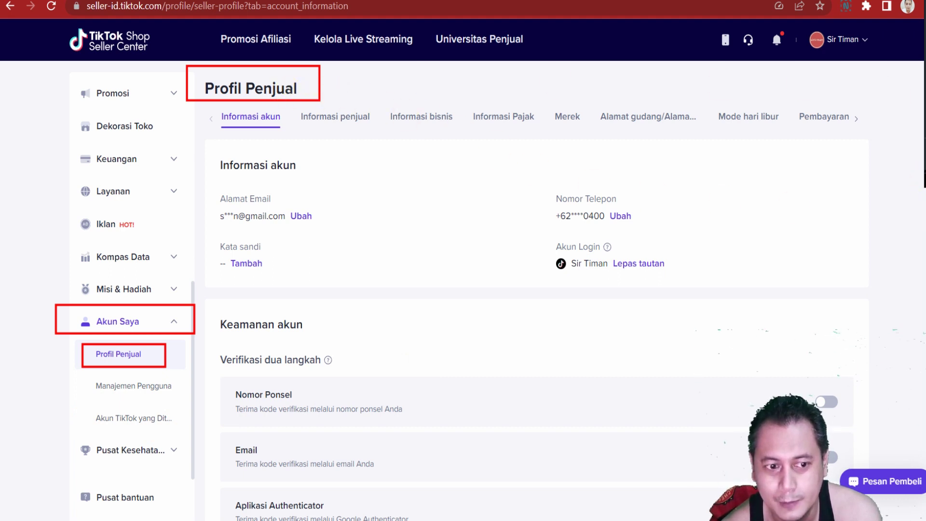
key("ctrl+z")
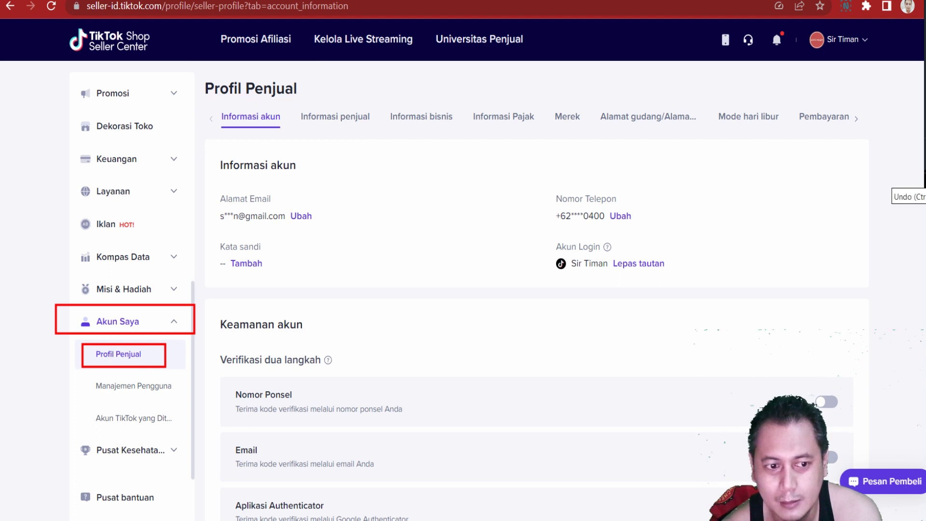
key("ctrl+z")
key("ctrl+z")
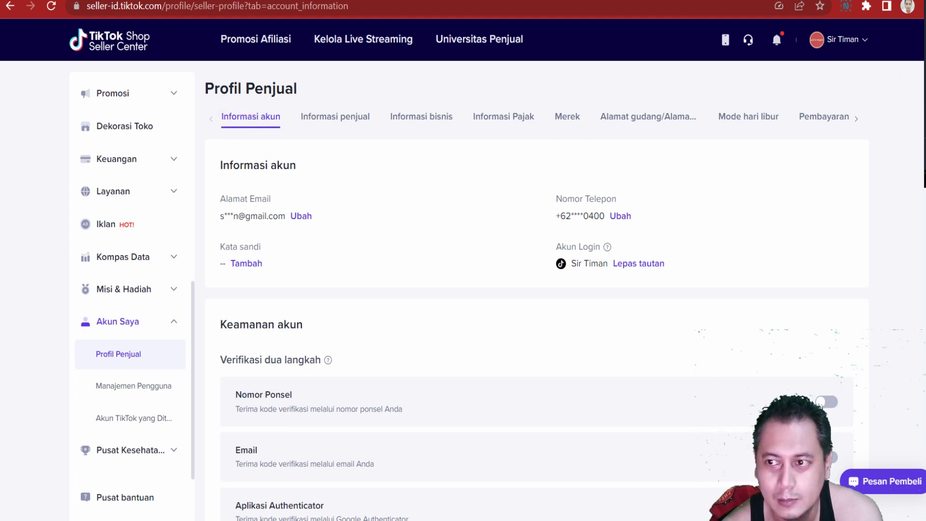
Outline in red the Informasi akun heading and section, including its email, phone number, password and login account fields.
mouse_move(199, 103)
left_mouse_down()
mouse_move(312, 140)
mouse_move(293, 138)
left_mouse_up()
mouse_move(203, 147)
left_mouse_down()
mouse_move(316, 156)
mouse_move(783, 264)
mouse_move(812, 296)
mouse_move(825, 290)
left_mouse_up()
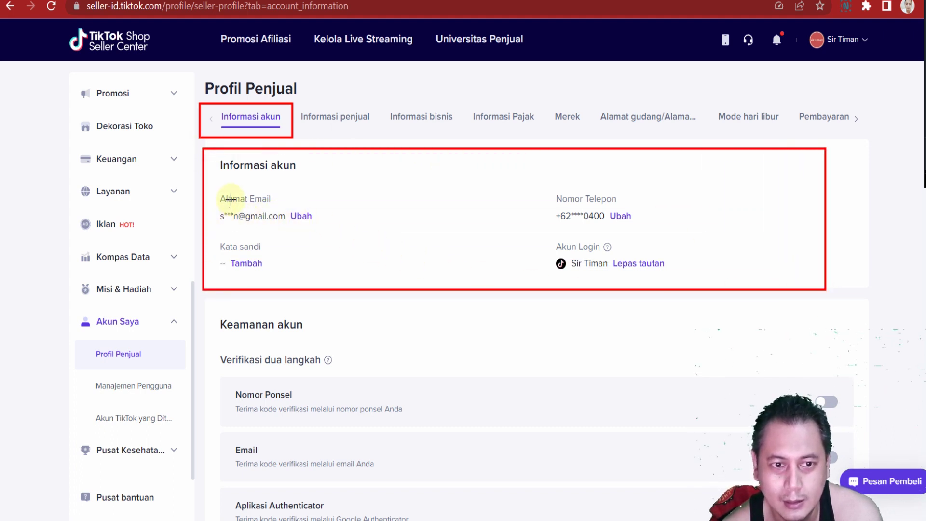
left_click_drag(209, 191, 297, 210)
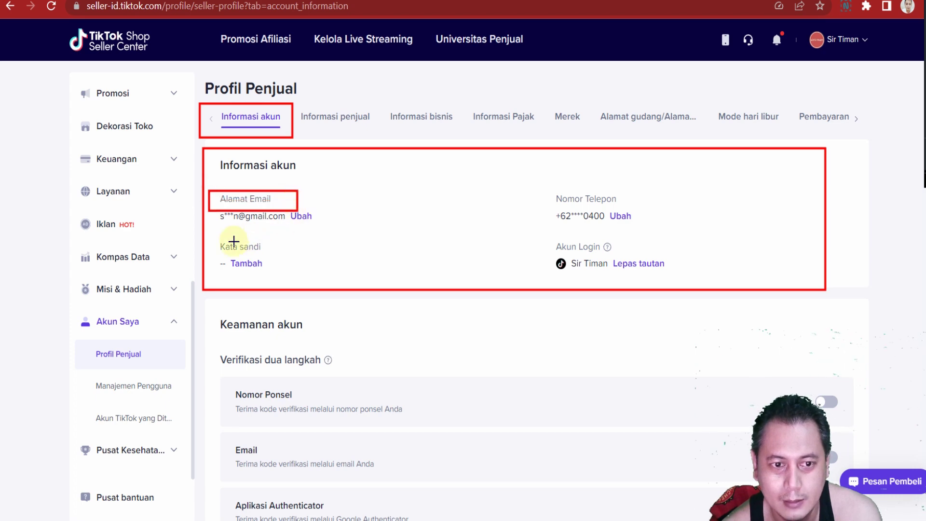
left_click_drag(535, 191, 638, 211)
left_click_drag(211, 228, 270, 253)
left_click_drag(545, 236, 678, 279)
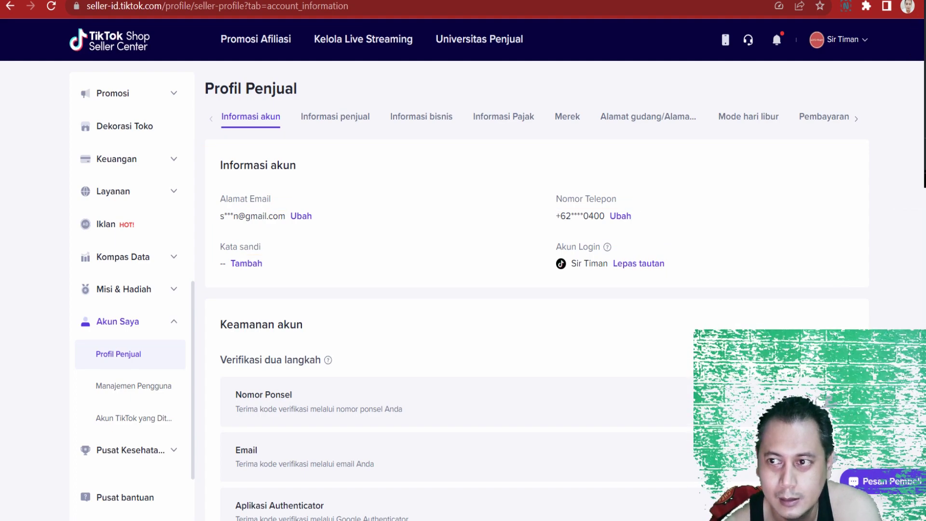
Look over the two-step verification options under Keamanan akun and open the Informasi penjual page.
scroll(636, 265, "down", 4)
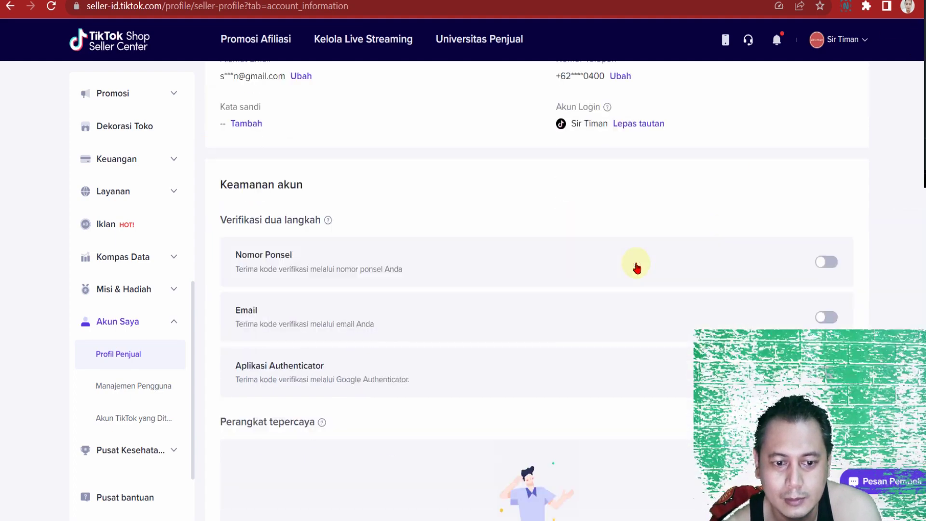
scroll(637, 268, "up", 4)
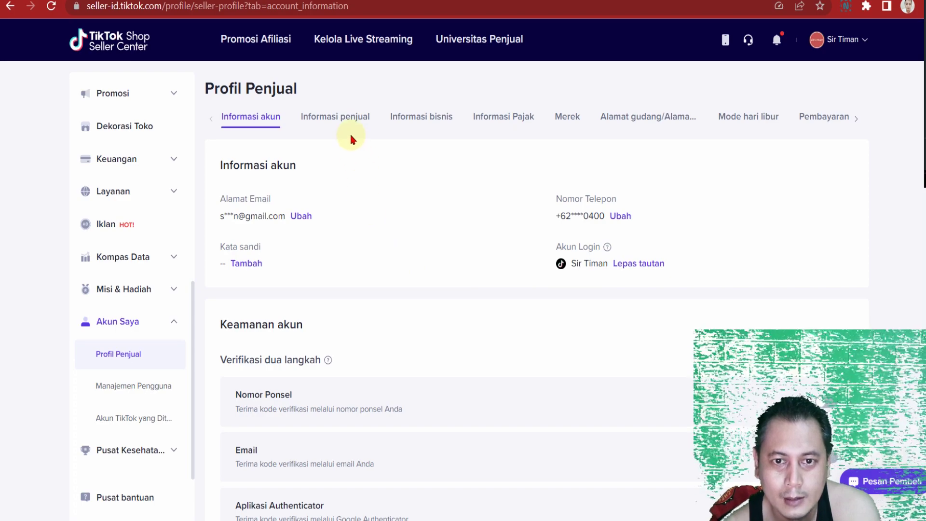
left_click(345, 121)
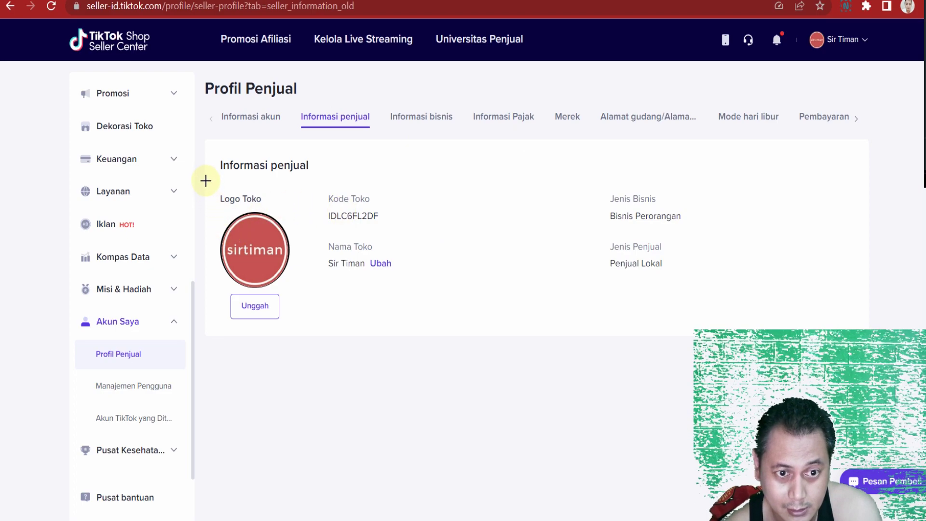
Box the shop logo, Unggah option, shop code, shop name, business type and seller type in red, with arrows to the logo and shop name.
mouse_move(206, 180)
left_mouse_down()
mouse_move(306, 276)
mouse_move(296, 337)
mouse_move(305, 332)
left_mouse_up()
mouse_move(217, 288)
left_mouse_down()
mouse_move(303, 334)
mouse_move(290, 325)
left_mouse_up()
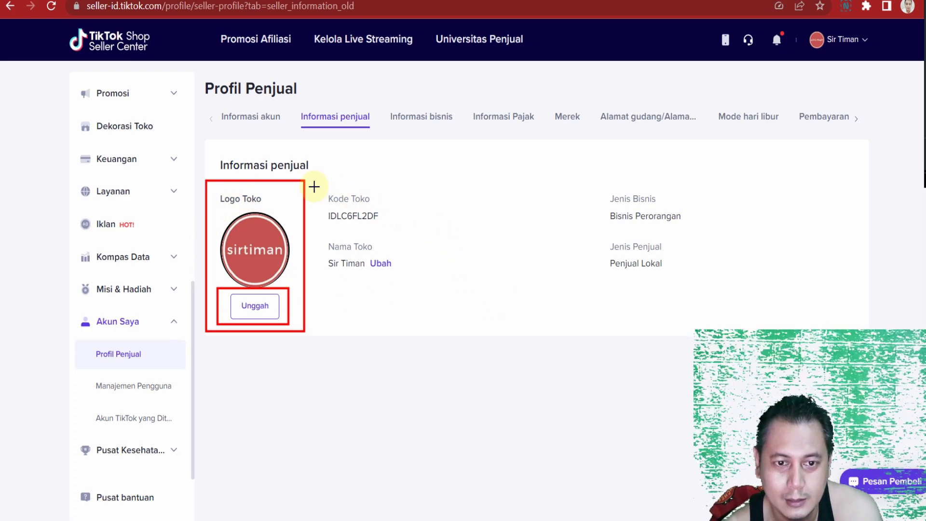
left_click_drag(314, 187, 398, 228)
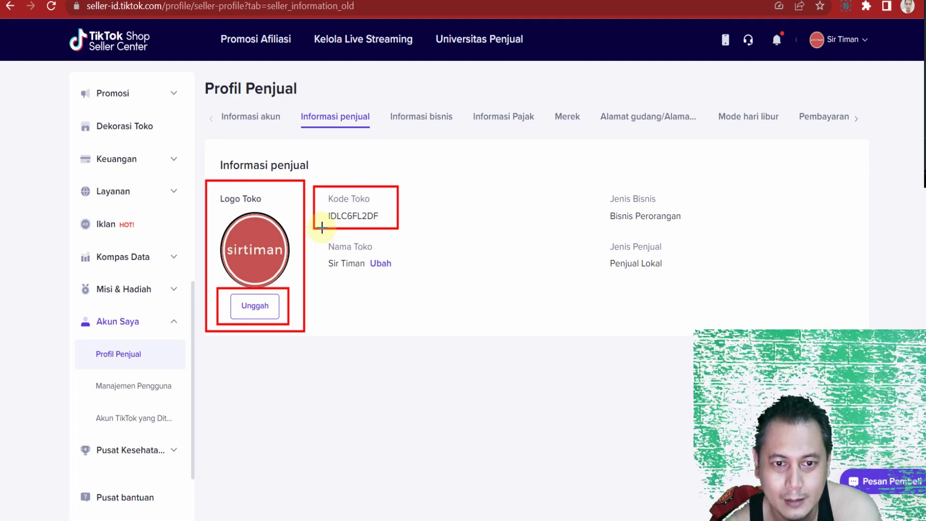
mouse_move(316, 235)
left_mouse_down()
mouse_move(413, 268)
mouse_move(409, 280)
left_mouse_up()
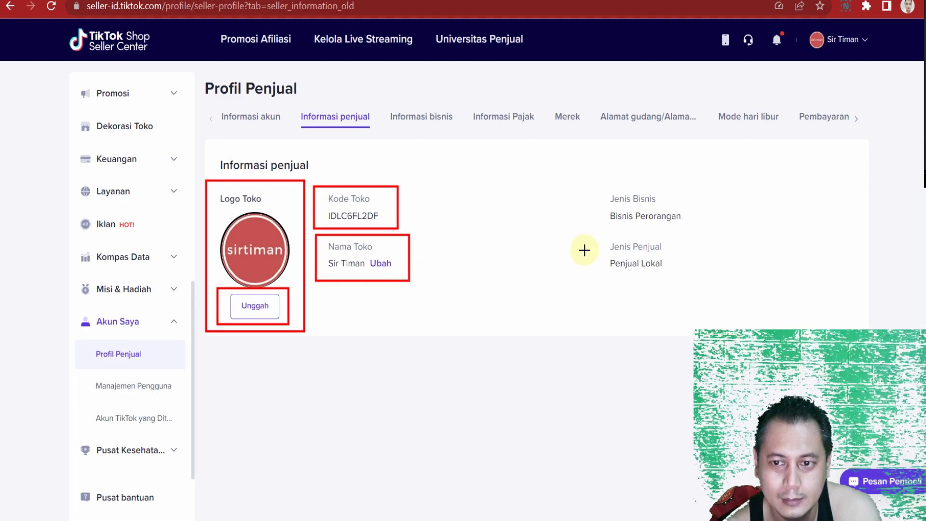
mouse_move(598, 175)
left_mouse_down()
mouse_move(674, 235)
mouse_move(693, 227)
left_mouse_up()
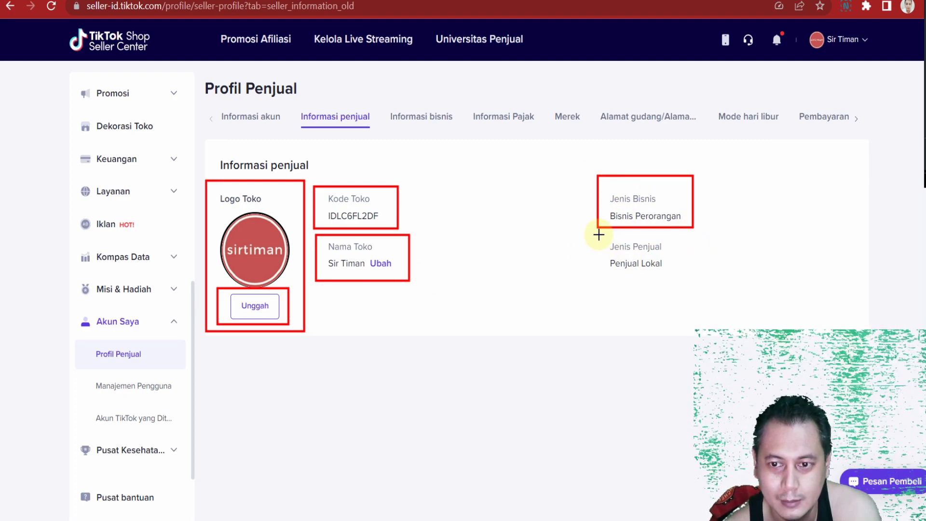
mouse_move(598, 235)
left_mouse_down()
mouse_move(694, 271)
mouse_move(692, 280)
left_mouse_up()
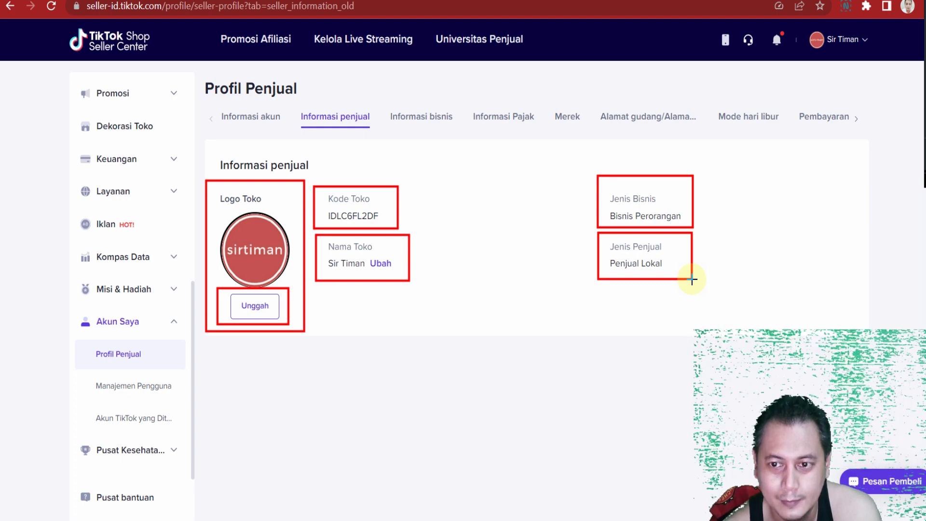
left_click_drag(691, 279, 691, 279)
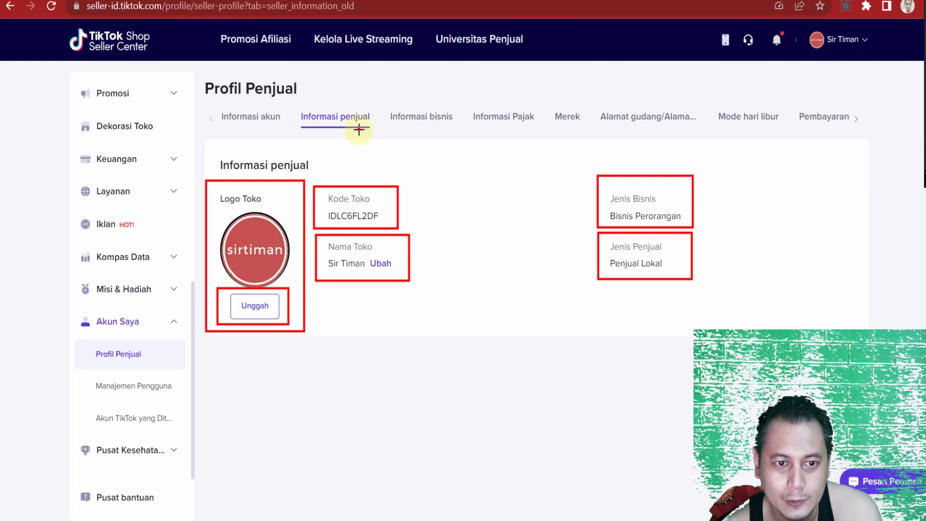
left_click_drag(359, 129, 251, 248)
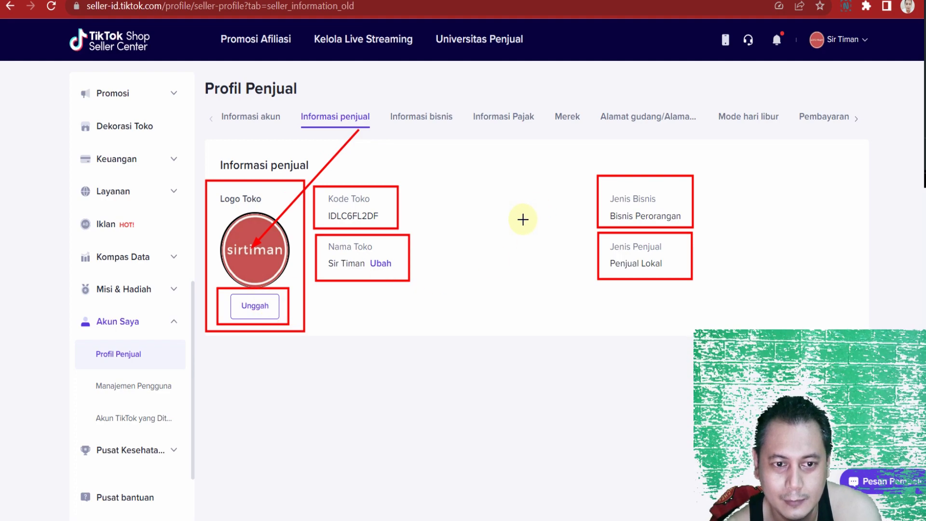
left_click_drag(538, 211, 406, 265)
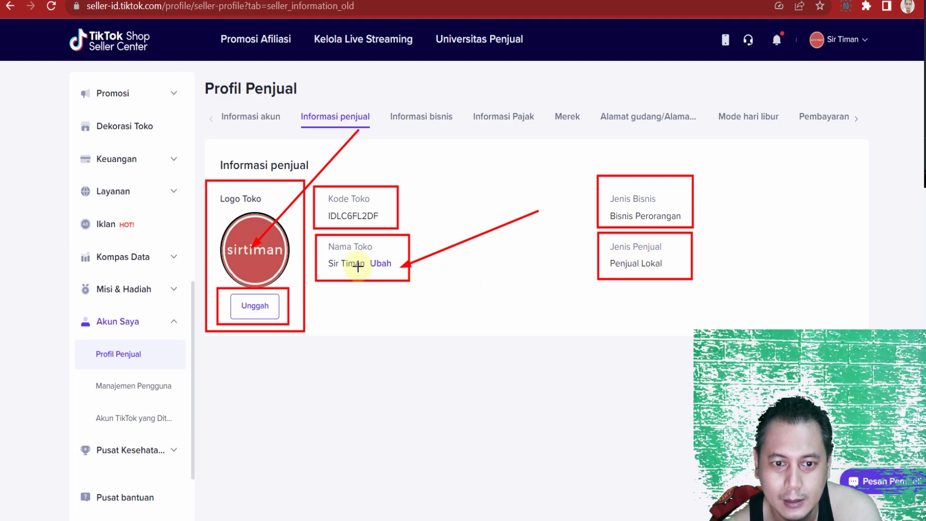
Switch to the TikTok profile page, clear the red annotations and outline the area around the display name.
key("ctrl+Tab")
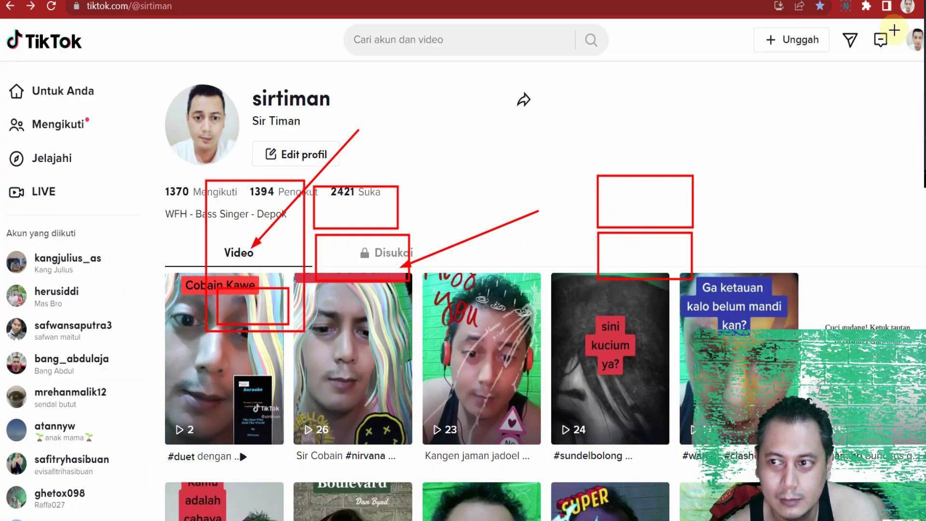
key("ctrl+z")
key("ctrl+z")
key("ctrl+z")
key("ctrl+z")
key("ctrl+z")
key("ctrl+z")
key("ctrl+z")
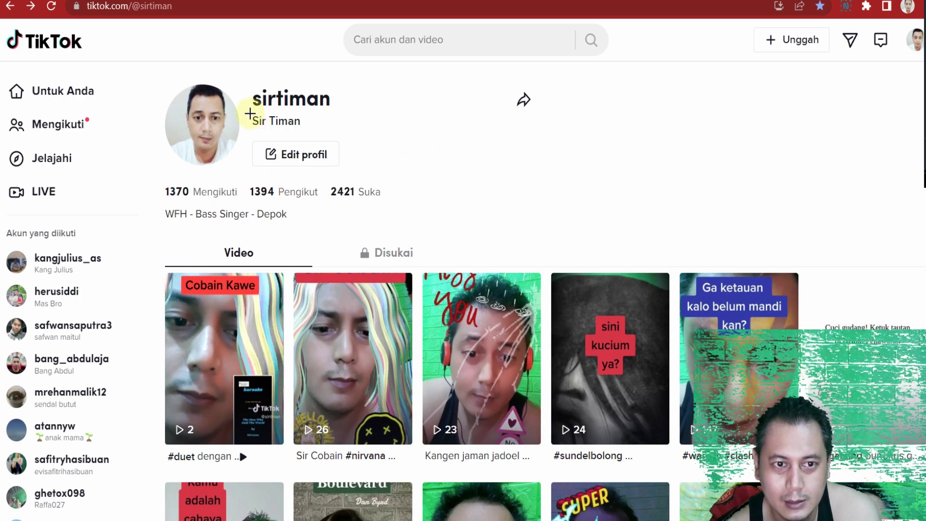
mouse_move(240, 108)
left_mouse_down()
mouse_move(318, 138)
mouse_move(311, 136)
left_mouse_up()
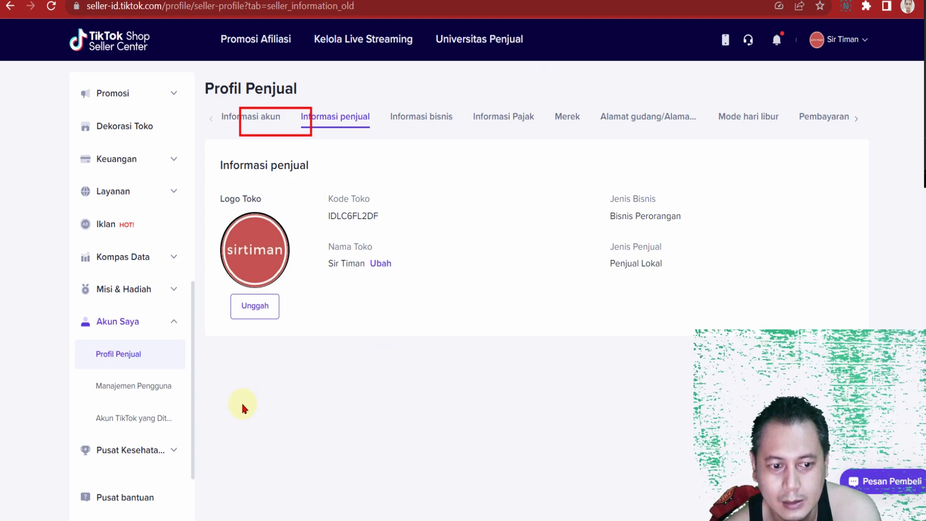
Open the linked TikTok accounts page in Seller Center and review the official account details and its benefits.
left_click(146, 420)
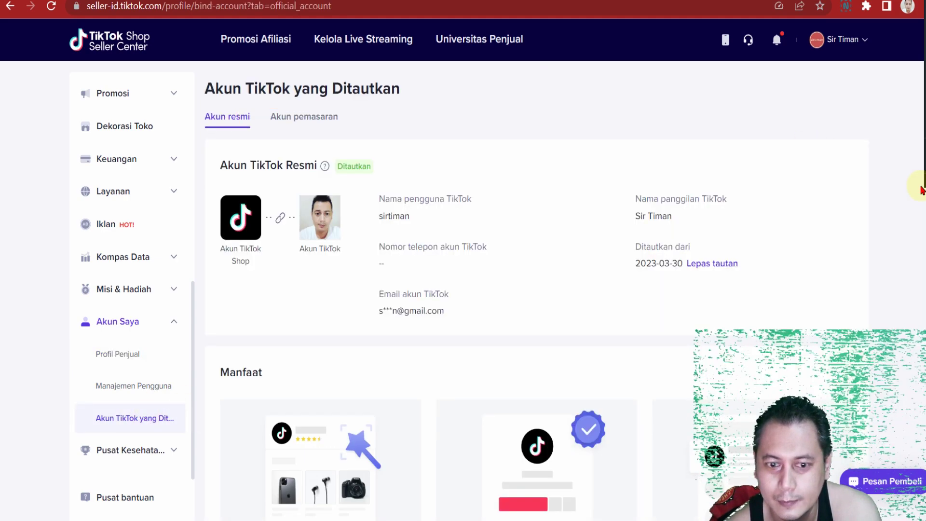
scroll(692, 275, "down", 5)
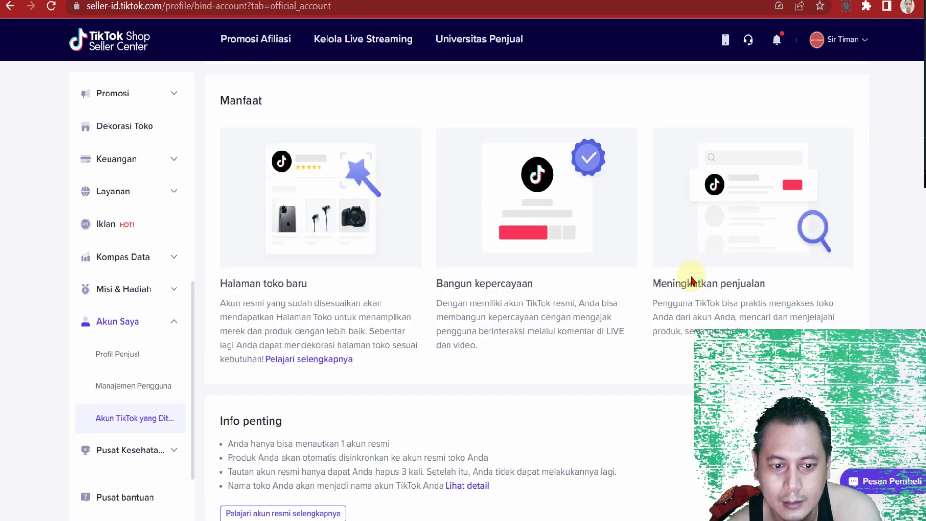
scroll(781, 204, "up", 5)
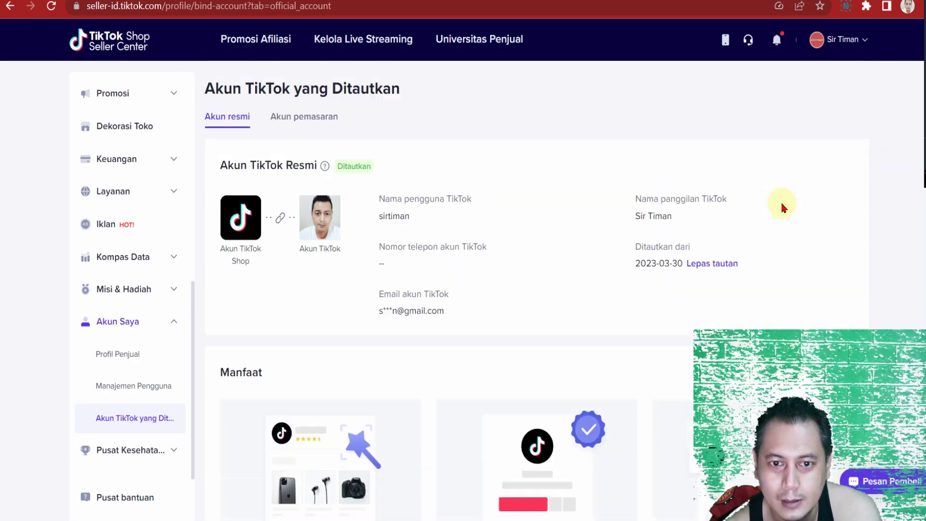
scroll(781, 204, "down", 1)
scroll(684, 193, "up", 1)
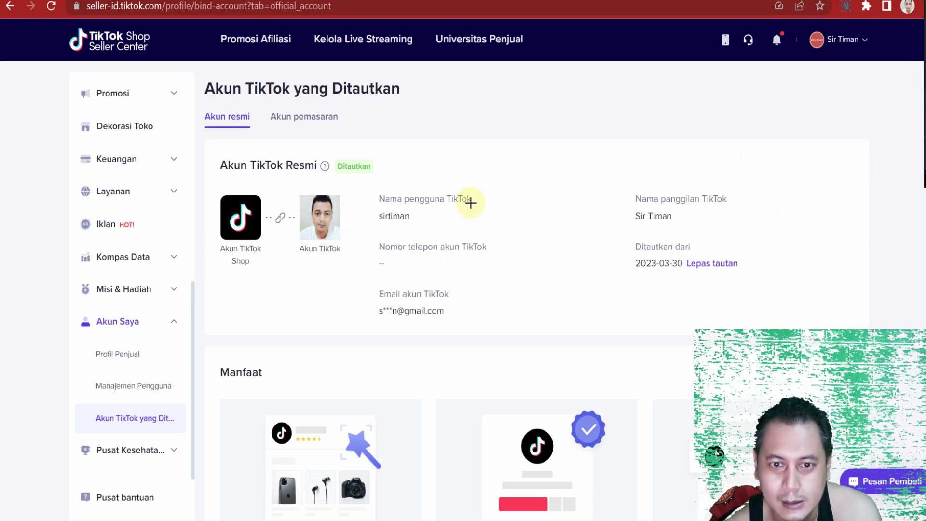
Outline the TikTok username and nickname fields of the linked official account in red.
mouse_move(370, 189)
left_mouse_down()
mouse_move(496, 224)
mouse_move(475, 224)
mouse_move(485, 225)
left_mouse_up()
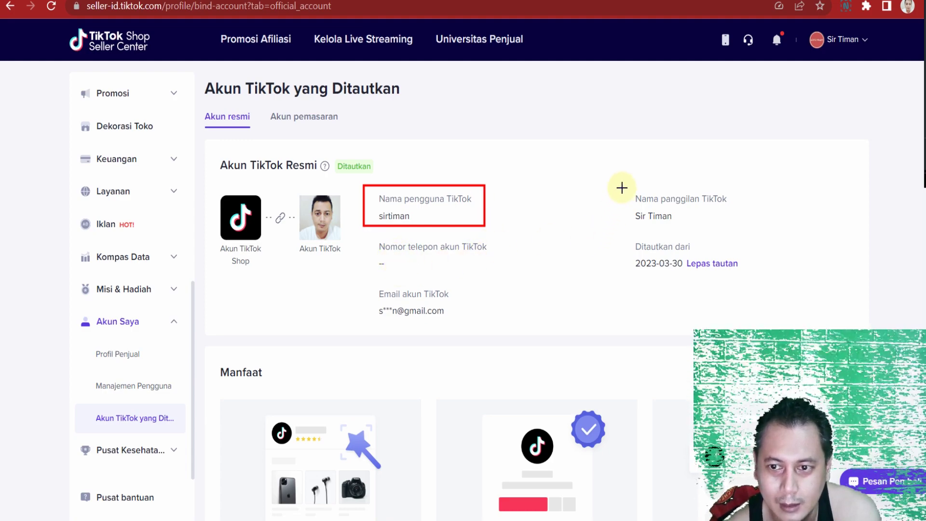
mouse_move(621, 187)
left_mouse_down()
mouse_move(698, 224)
mouse_move(747, 221)
mouse_move(733, 231)
mouse_move(740, 229)
left_mouse_up()
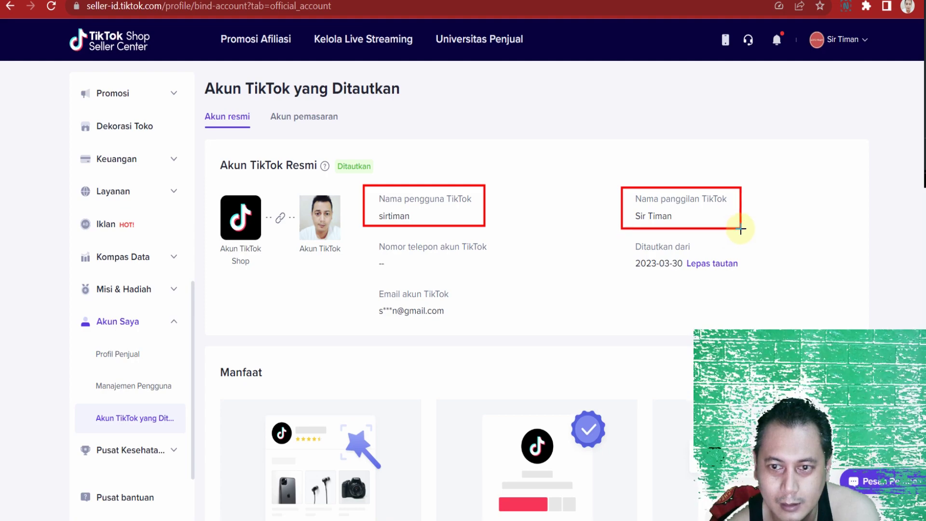
left_click_drag(628, 208, 678, 221)
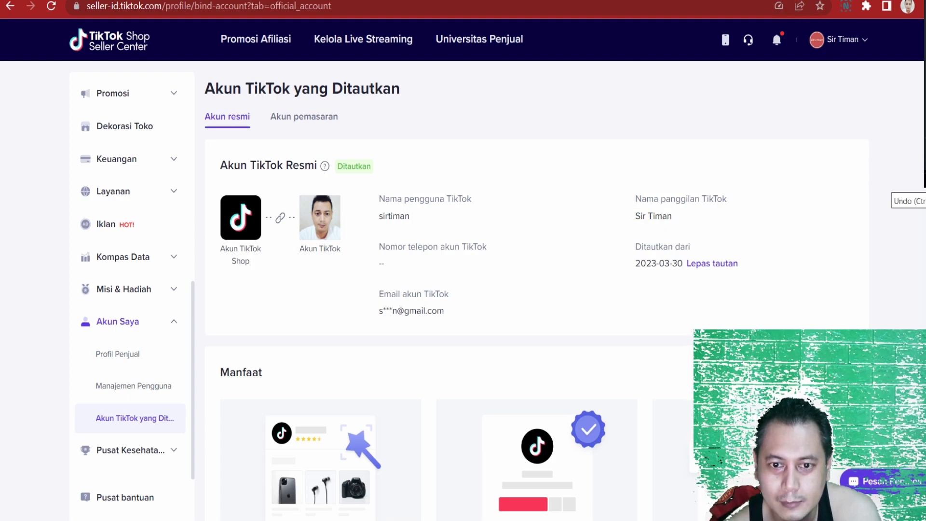
Return to the TikTok profile page and outline its web address and username in red.
key("alt+Left")
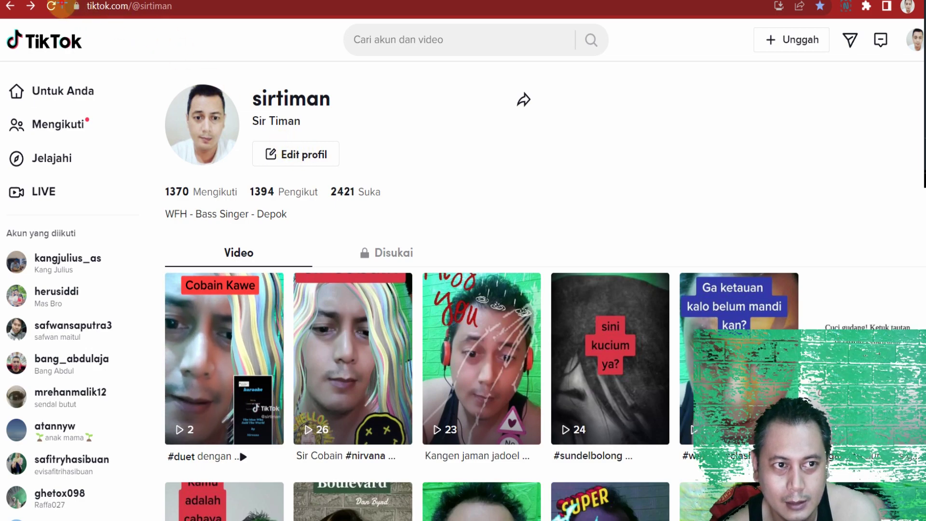
left_click_drag(62, 2, 188, 27)
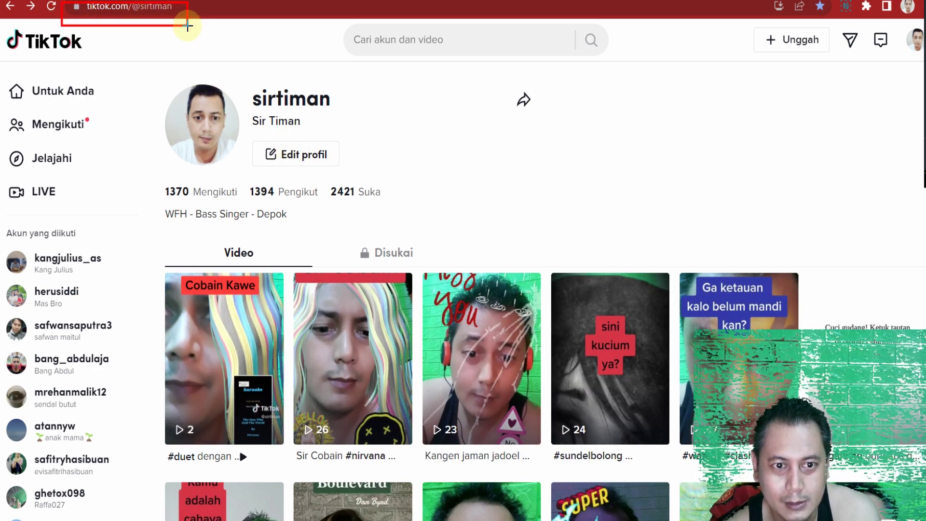
mouse_move(245, 83)
left_mouse_down()
mouse_move(358, 113)
mouse_move(333, 111)
left_mouse_up()
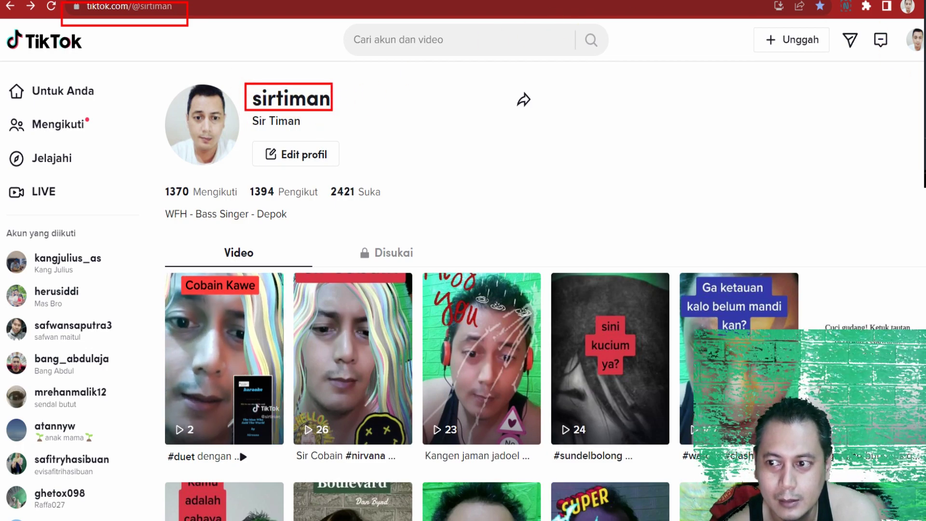
Remove the red outlines and switch back to the linked TikTok accounts page in Seller Center.
key("ctrl+z")
key("ctrl+z")
key("ctrl+Tab")
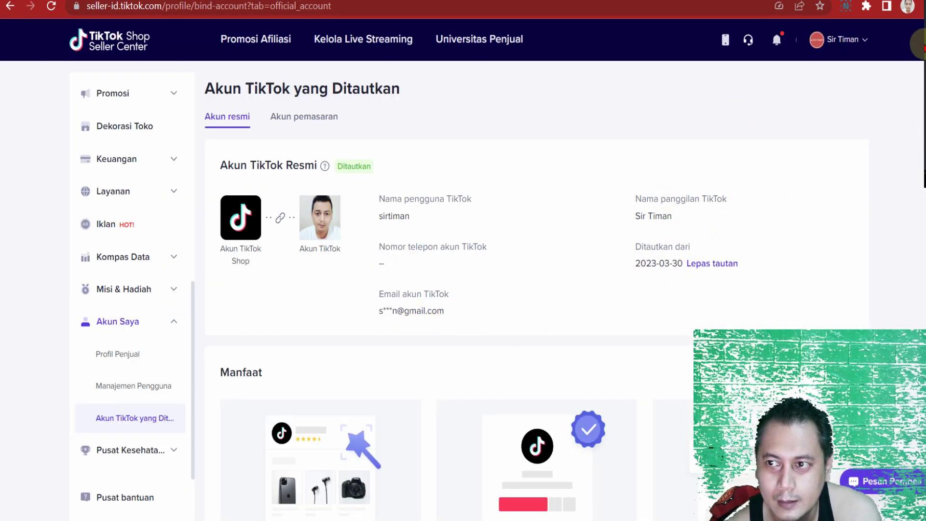
Review the official account details and benefits on the linked accounts page and compare them with the TikTok profile page.
scroll(621, 234, "down", 5)
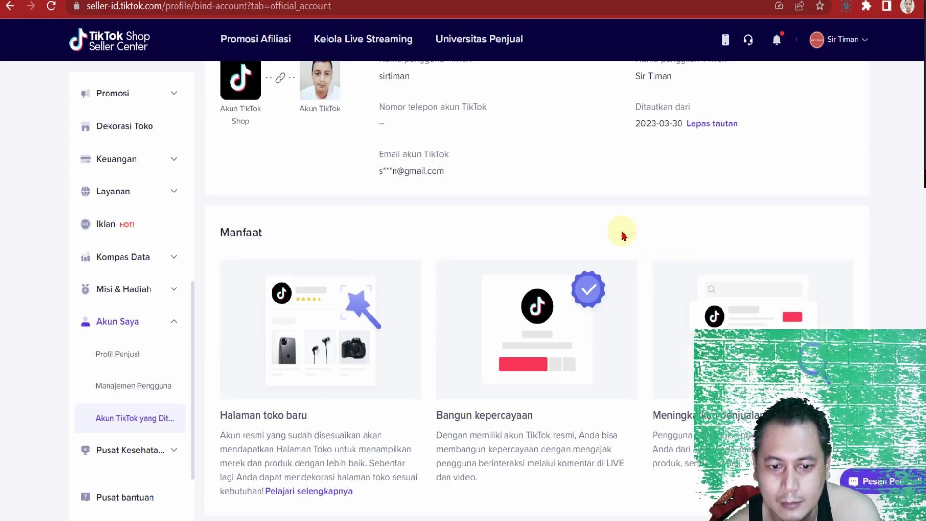
scroll(621, 234, "up", 5)
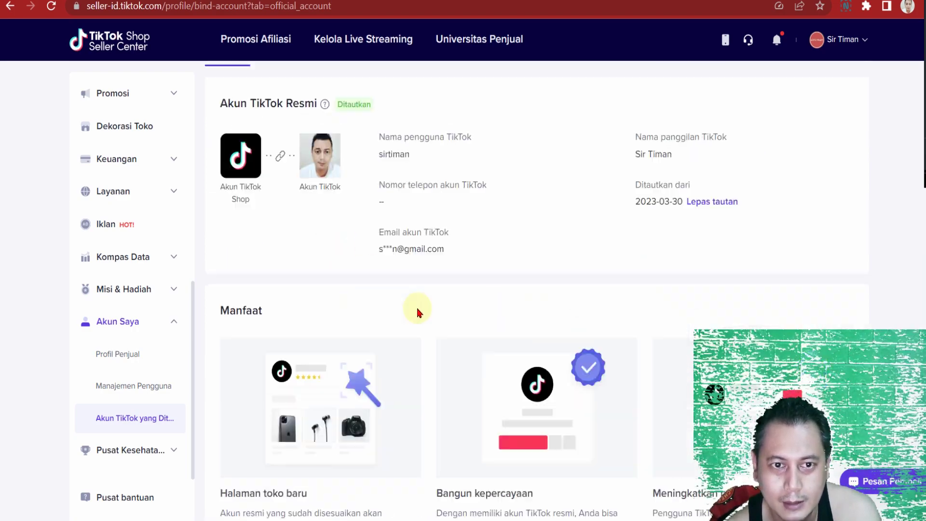
scroll(381, 276, "down", 5)
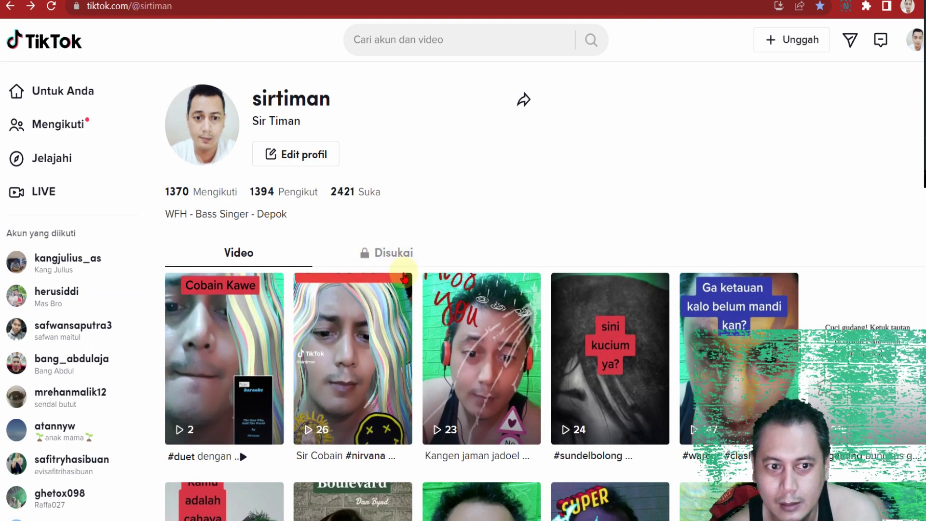
scroll(386, 286, "down", 4)
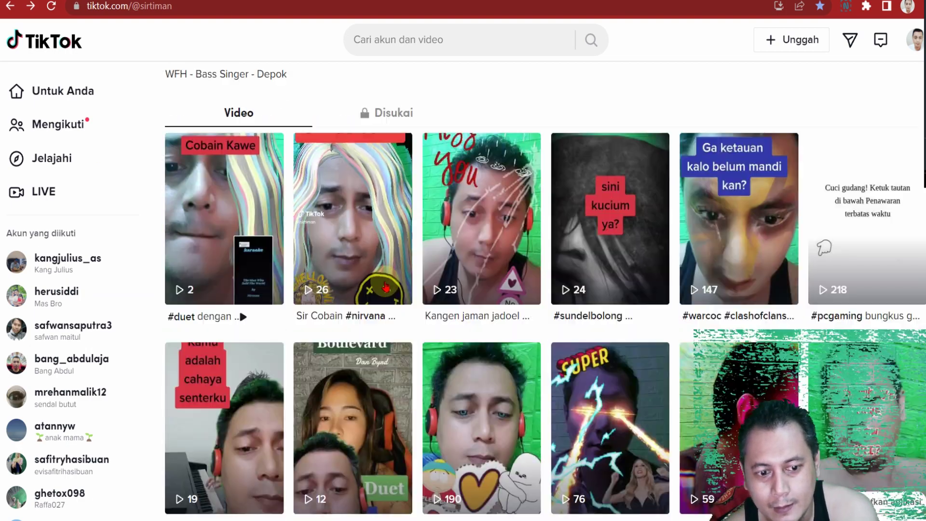
scroll(385, 287, "up", 4)
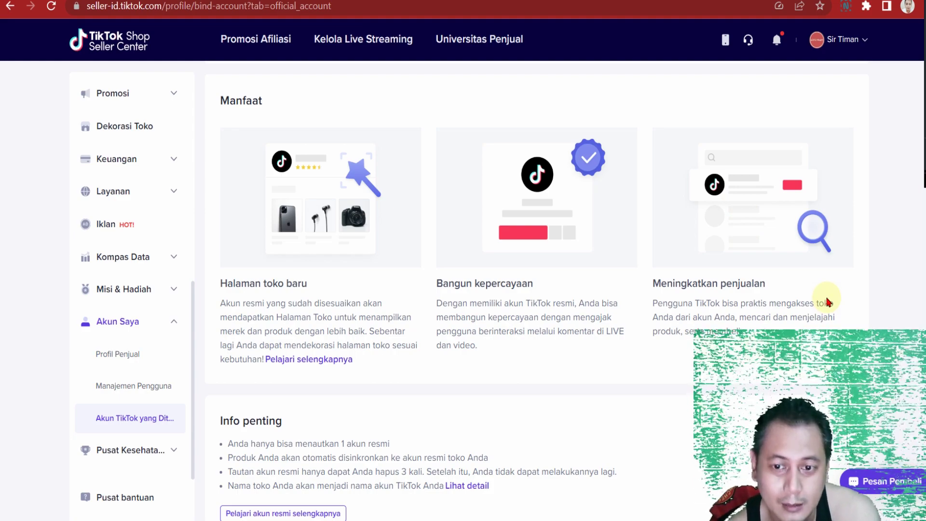
scroll(827, 302, "up", 5)
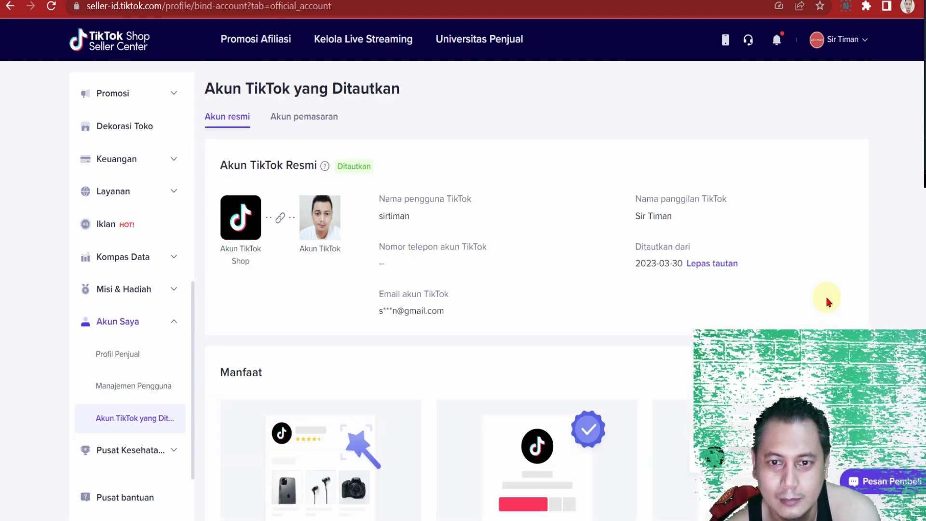
scroll(826, 302, "down", 1)
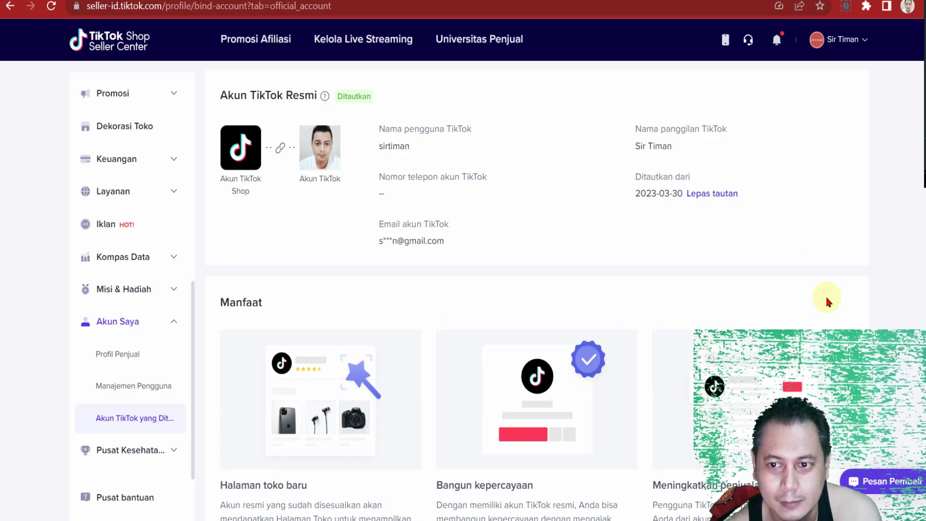
scroll(827, 302, "up", 1)
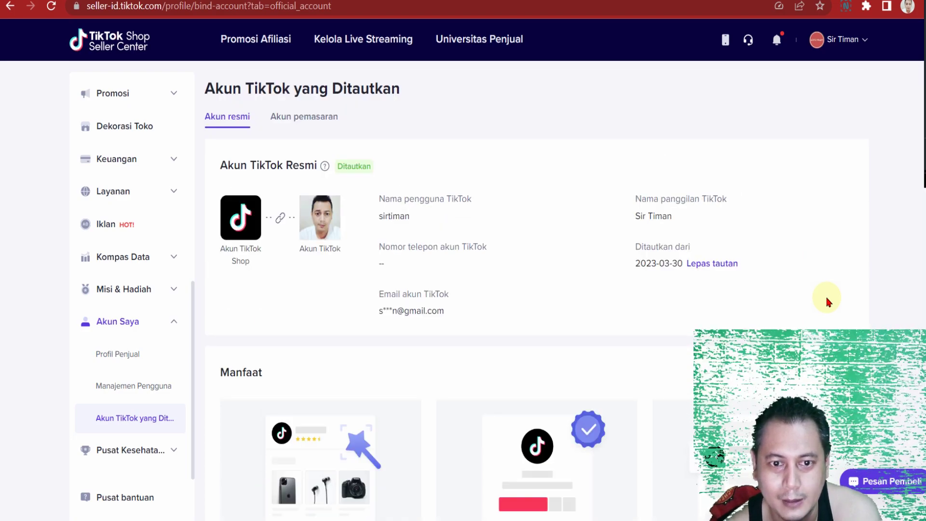
Outline the "Info penting" heading and each of its four bullet points with red rectangles.
scroll(826, 302, "down", 4)
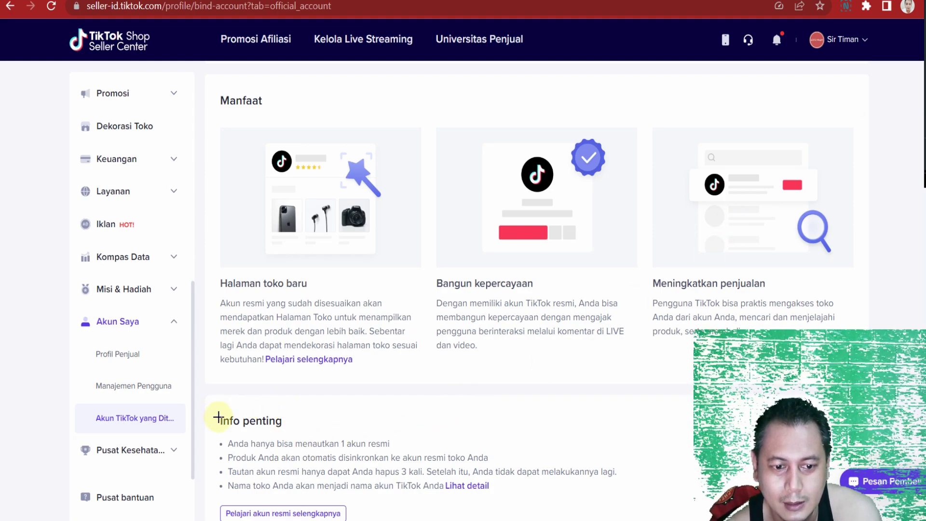
mouse_move(211, 409)
left_mouse_down()
mouse_move(302, 434)
mouse_move(306, 426)
left_mouse_up()
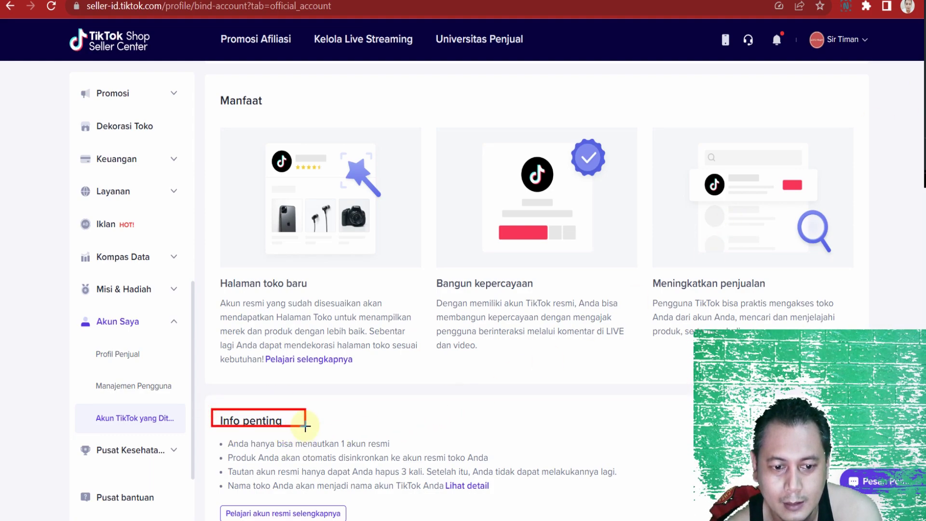
mouse_move(210, 436)
left_mouse_down()
mouse_move(414, 448)
mouse_move(399, 451)
left_mouse_up()
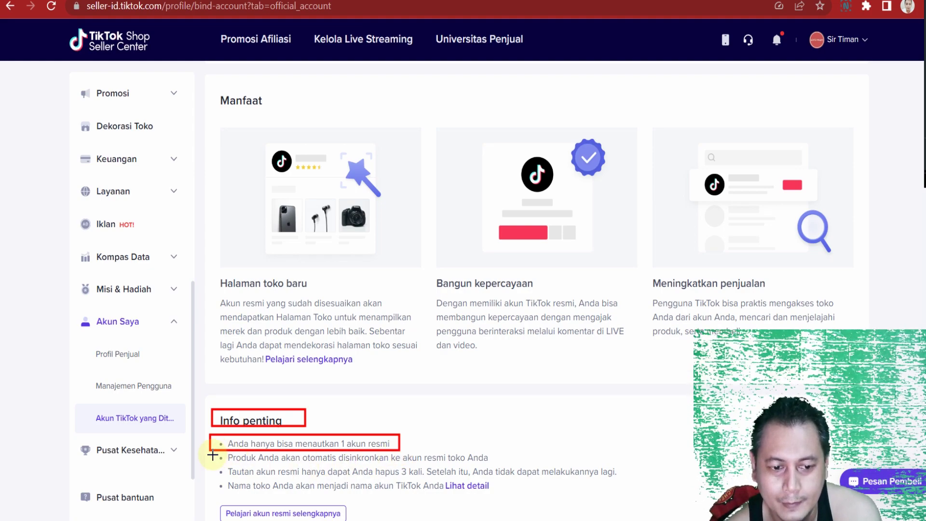
mouse_move(210, 450)
left_mouse_down()
mouse_move(431, 470)
mouse_move(494, 465)
left_mouse_up()
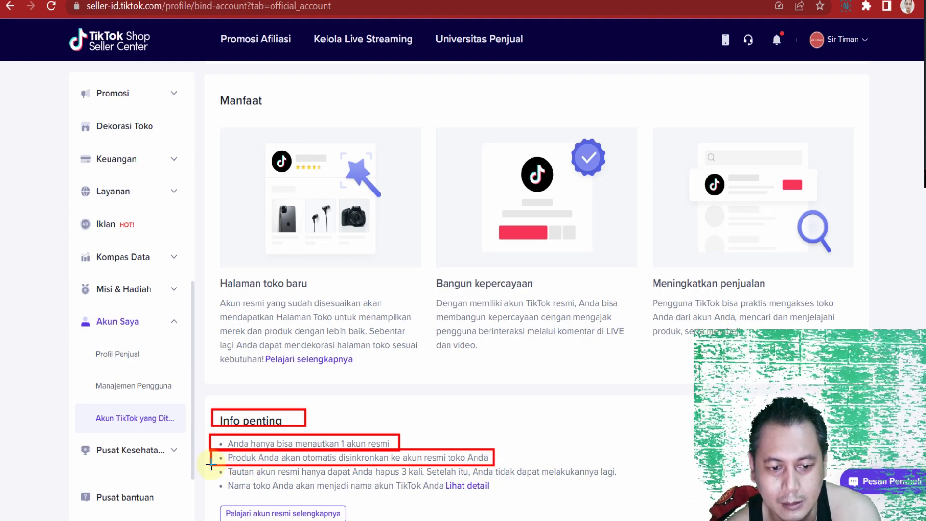
mouse_move(210, 464)
left_mouse_down()
mouse_move(251, 480)
mouse_move(337, 489)
mouse_move(620, 481)
left_mouse_up()
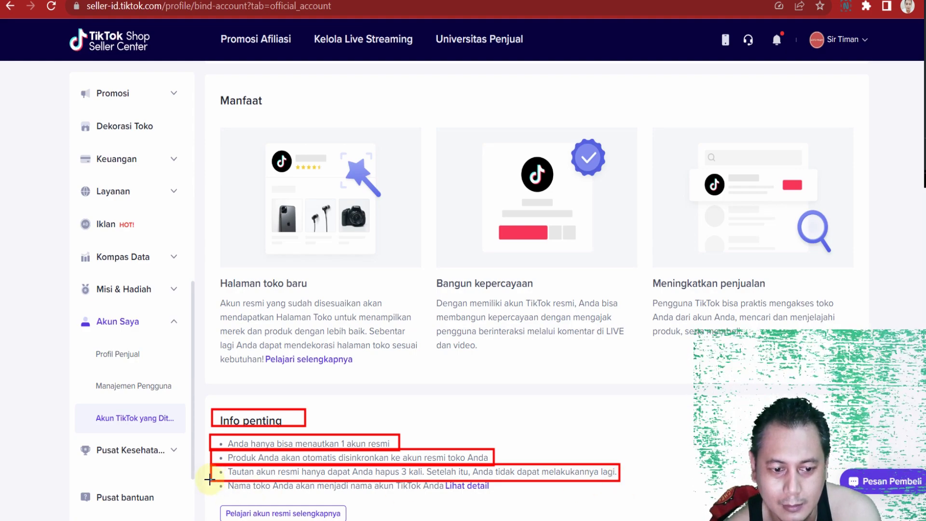
mouse_move(220, 486)
left_mouse_down()
mouse_move(320, 499)
mouse_move(501, 495)
left_mouse_up()
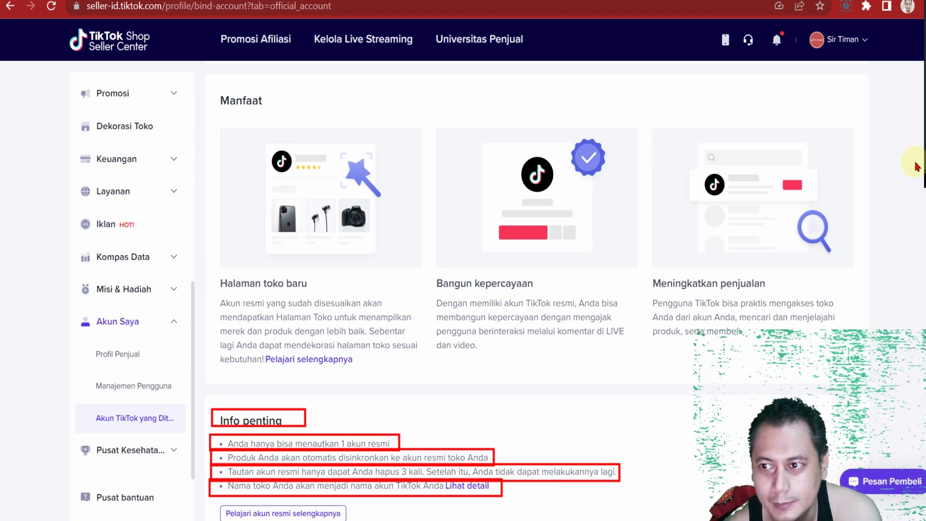
Undo all the red outlines drawn around the "Info penting" section.
left_click(902, 199)
left_click(902, 199)
left_click(902, 198)
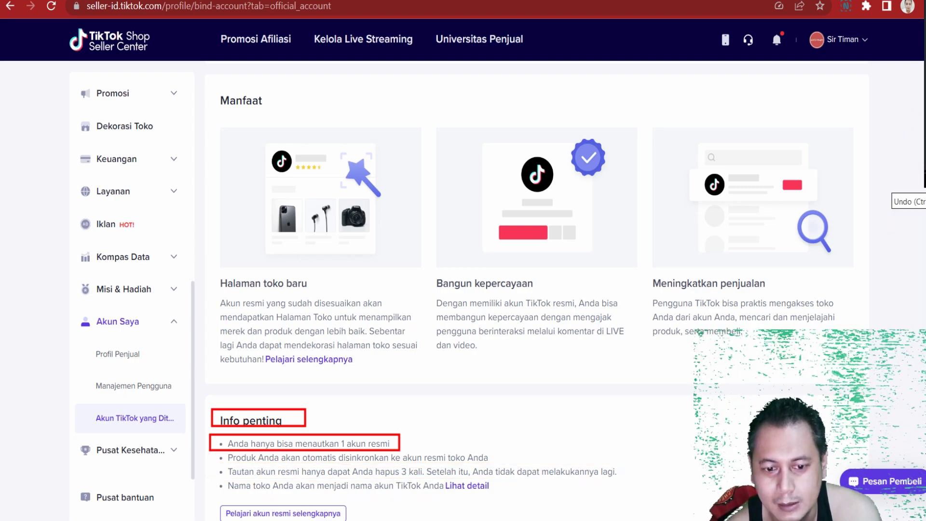
left_click(901, 198)
left_click(901, 199)
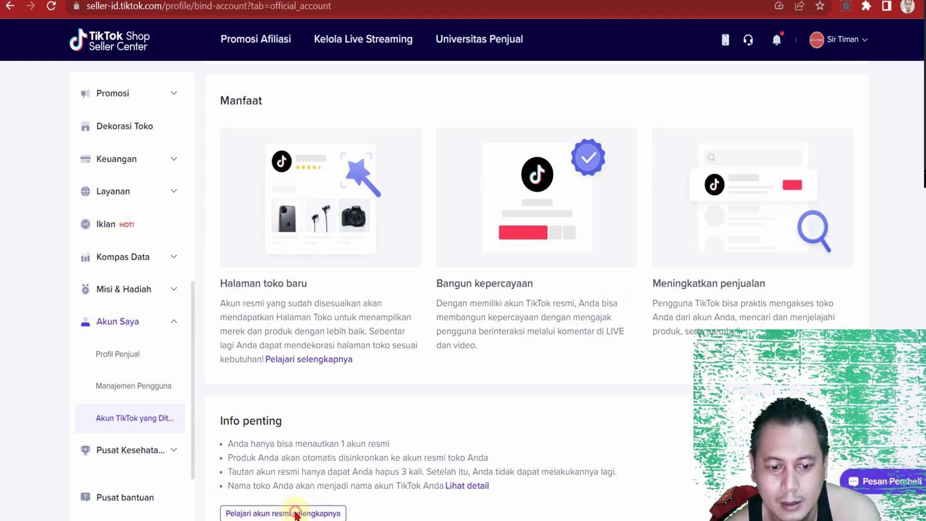
Open the guide about official TikTok Shop accounts and read its sections on their purpose and rules.
left_click(299, 513)
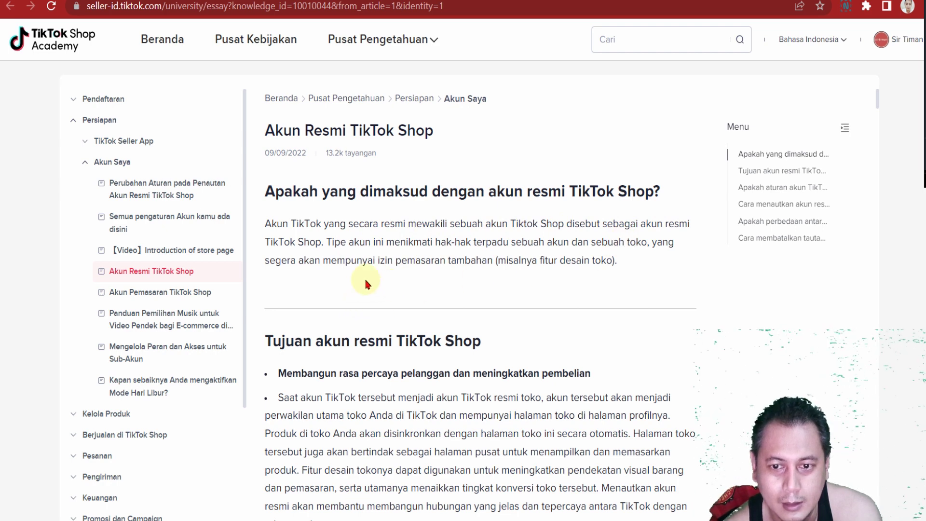
scroll(653, 275, "down", 4)
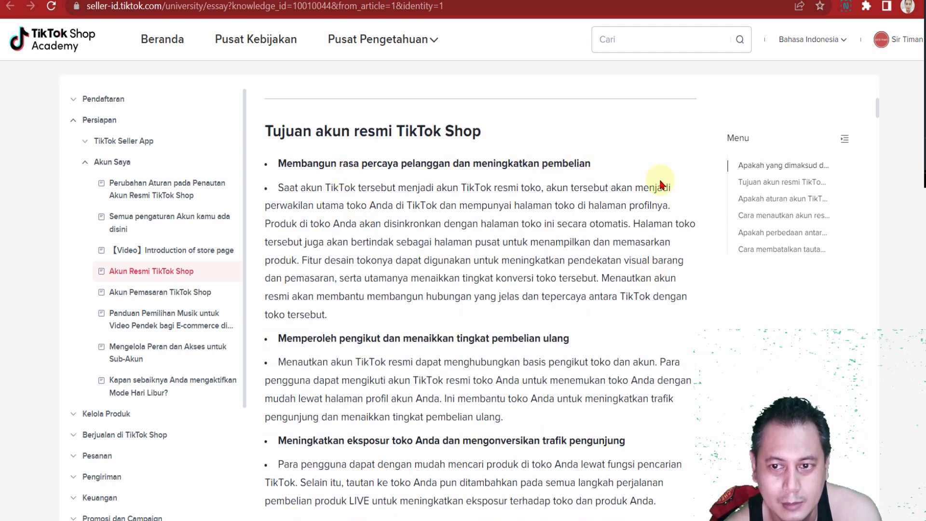
scroll(590, 330, "down", 3)
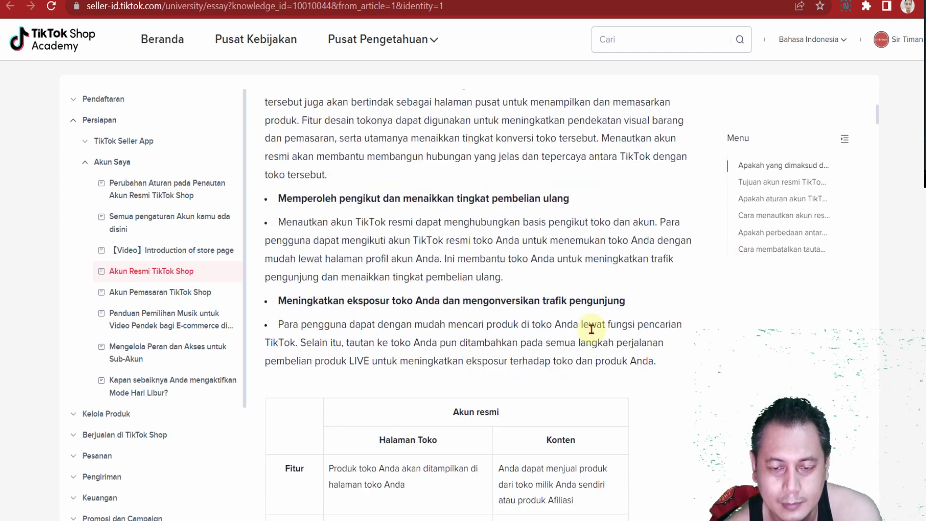
scroll(603, 313, "down", 5)
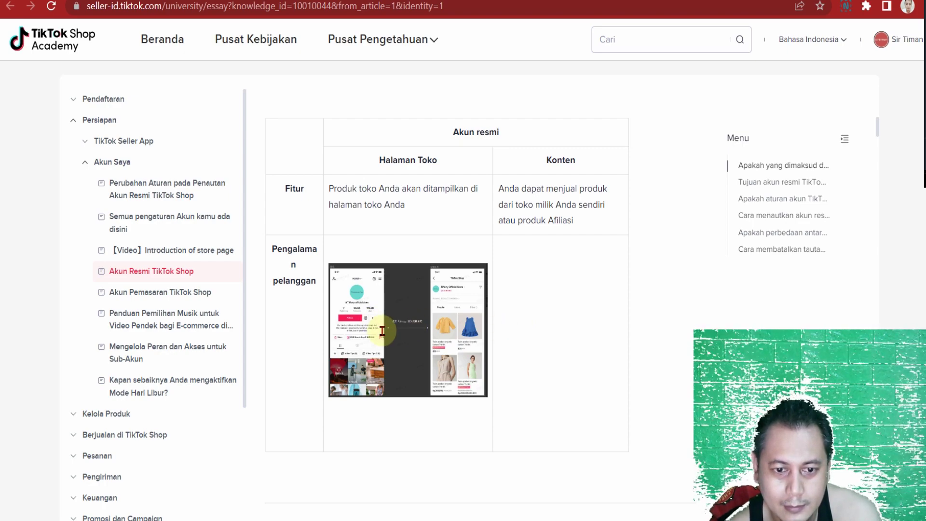
scroll(435, 318, "down", 6)
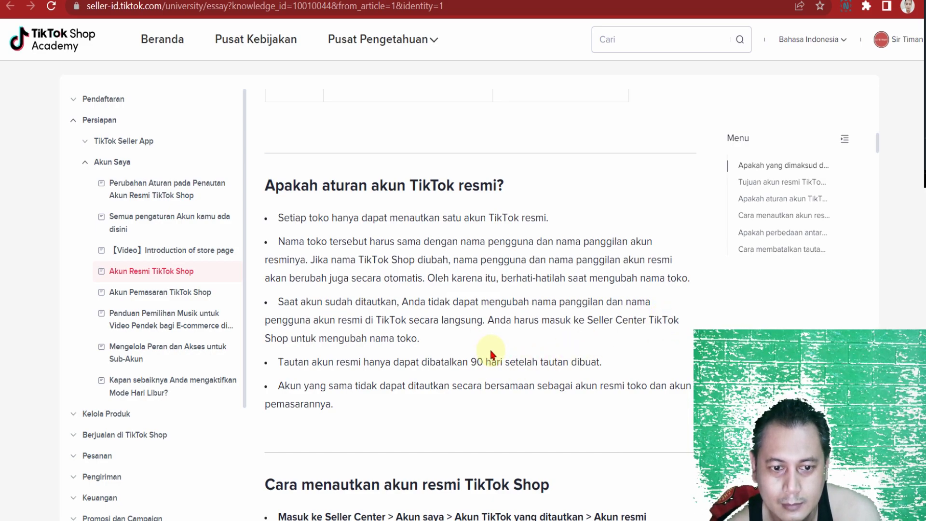
scroll(489, 354, "down", 1)
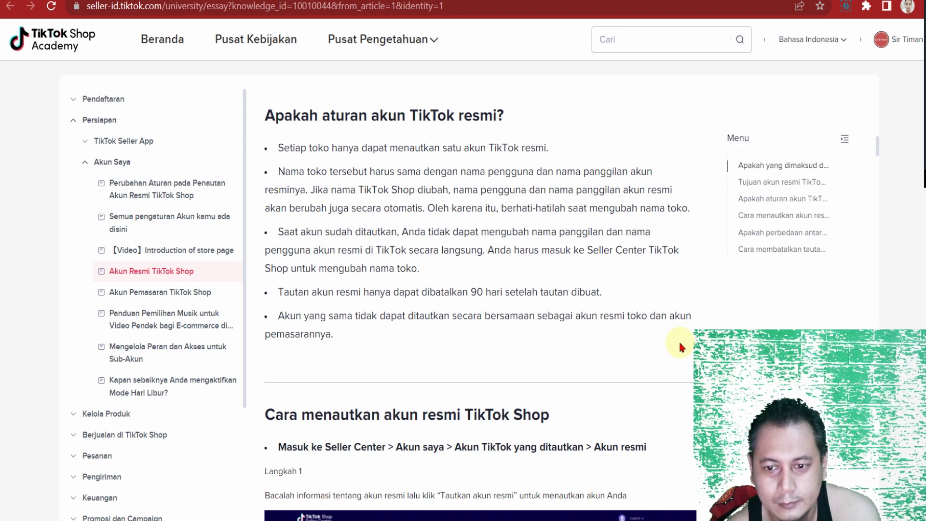
Read the guide's first two steps for linking an official account, briefly checking the linked accounts page in Seller Center.
scroll(681, 347, "down", 2)
scroll(681, 347, "down", 5)
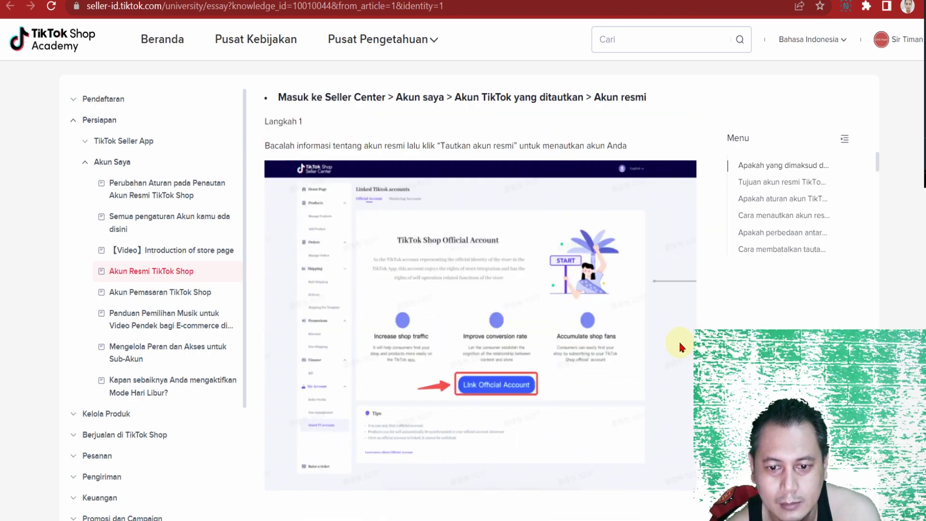
scroll(680, 348, "up", 1)
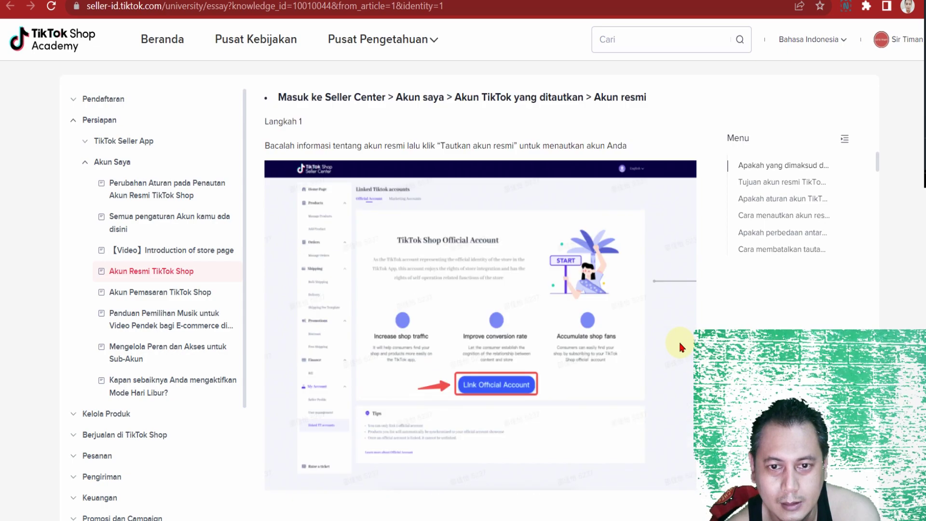
scroll(680, 347, "down", 1)
scroll(680, 347, "up", 1)
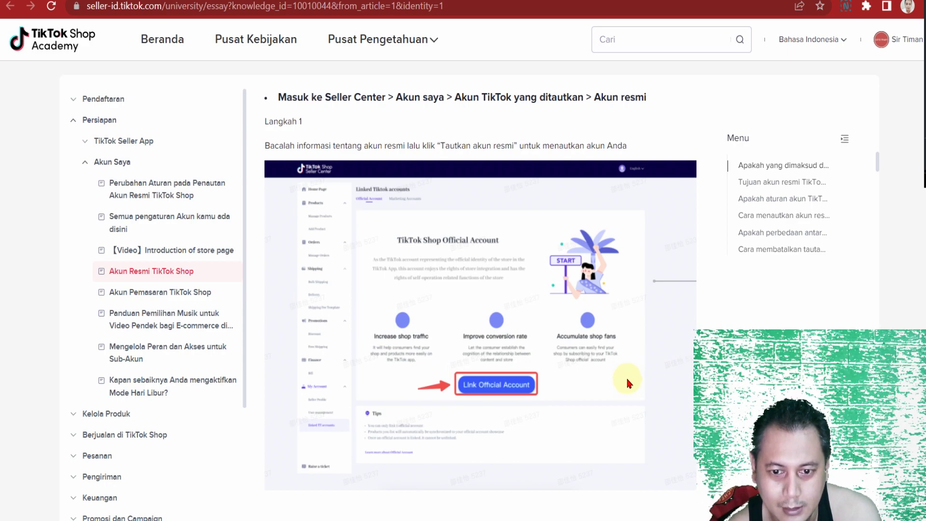
left_click(637, 2)
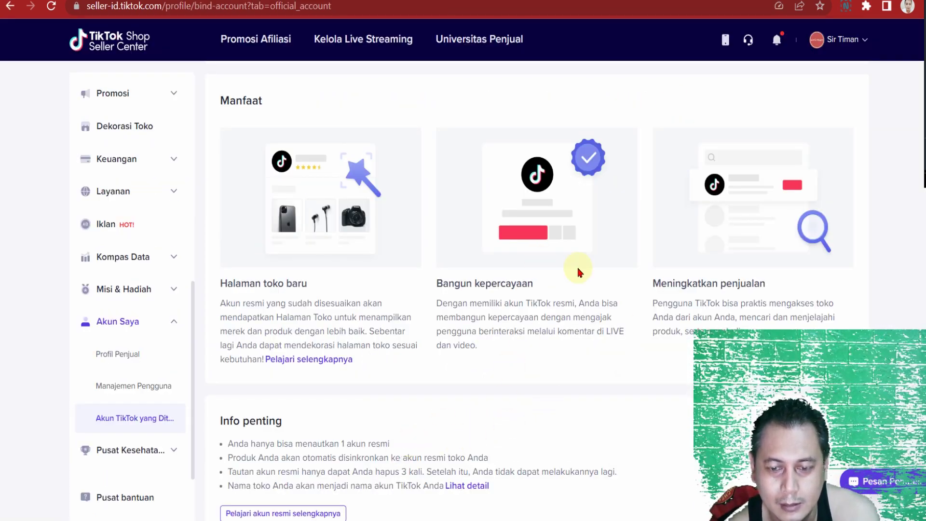
left_click(677, 3)
scroll(530, 335, "down", 7)
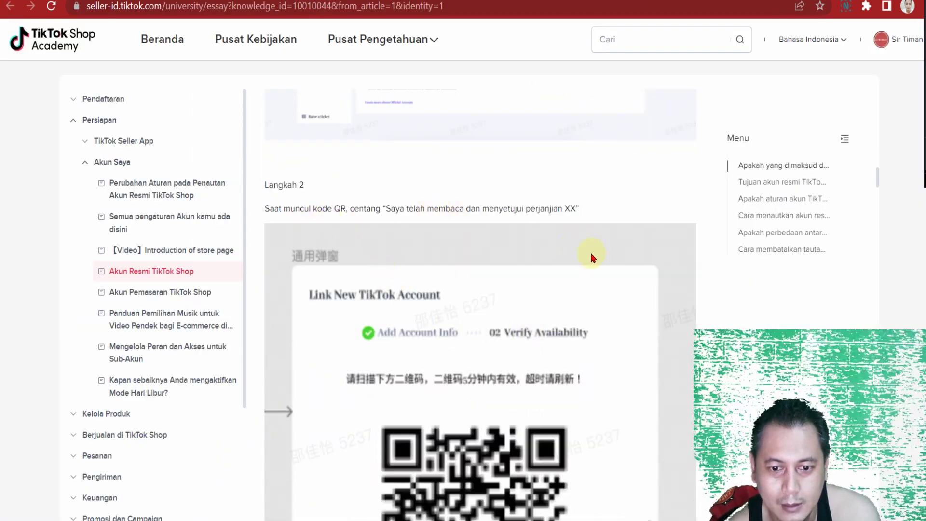
scroll(592, 257, "down", 3)
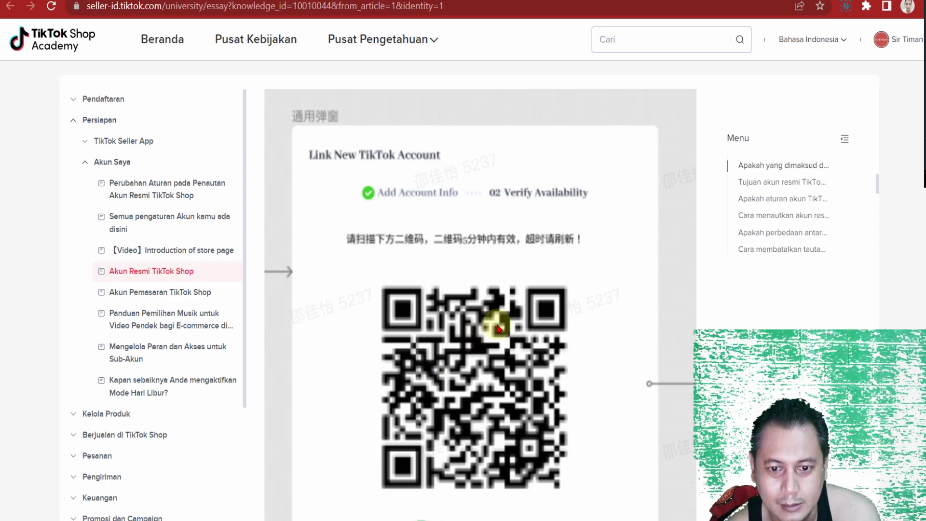
scroll(549, 314, "down", 2)
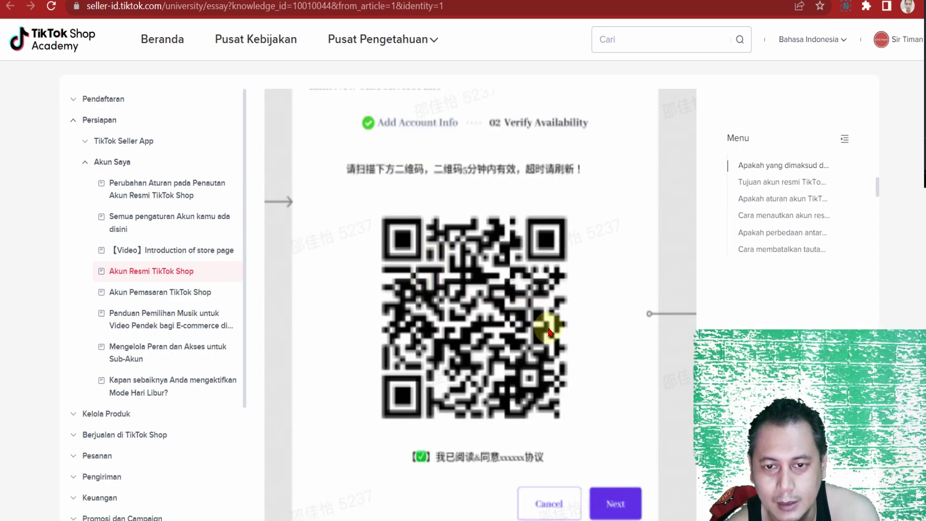
scroll(550, 331, "up", 3)
Examine the guide's third linking step, covering the QR code scan, the requested access permissions and the authorization.
scroll(549, 332, "down", 13)
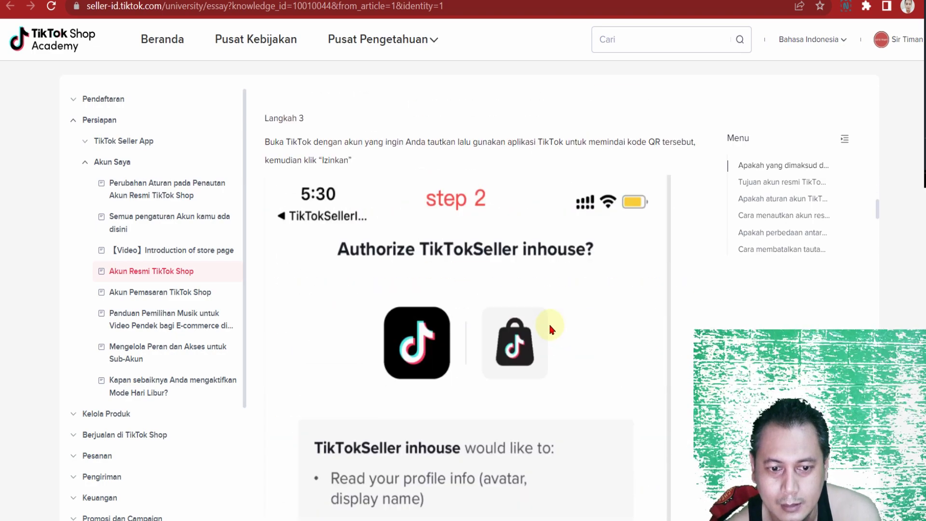
scroll(551, 331, "up", 2)
scroll(552, 329, "down", 2)
scroll(551, 330, "down", 1)
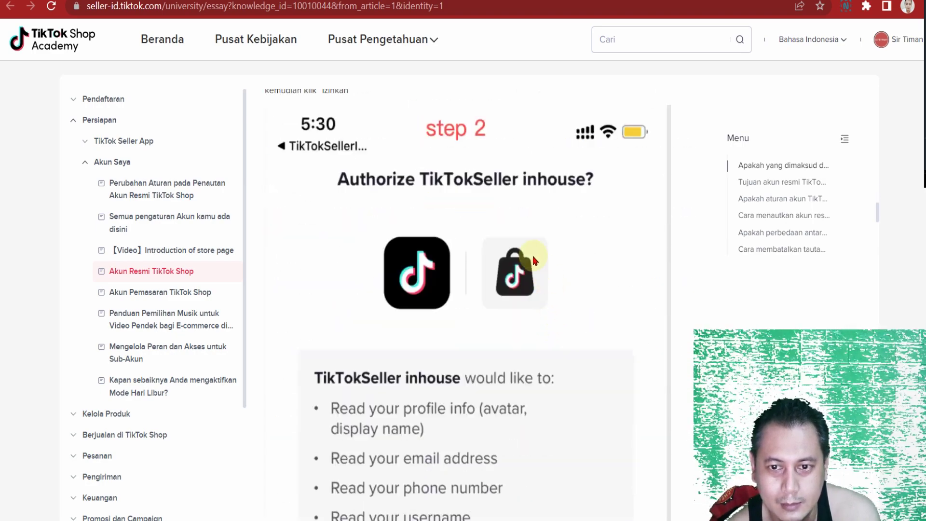
scroll(582, 303, "down", 3)
scroll(581, 304, "up", 2)
scroll(578, 306, "down", 1)
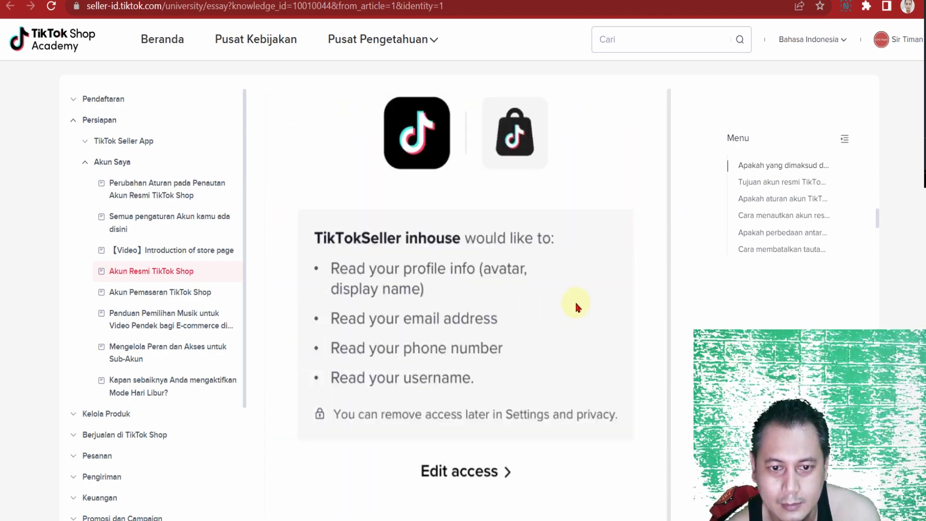
scroll(489, 275, "up", 3)
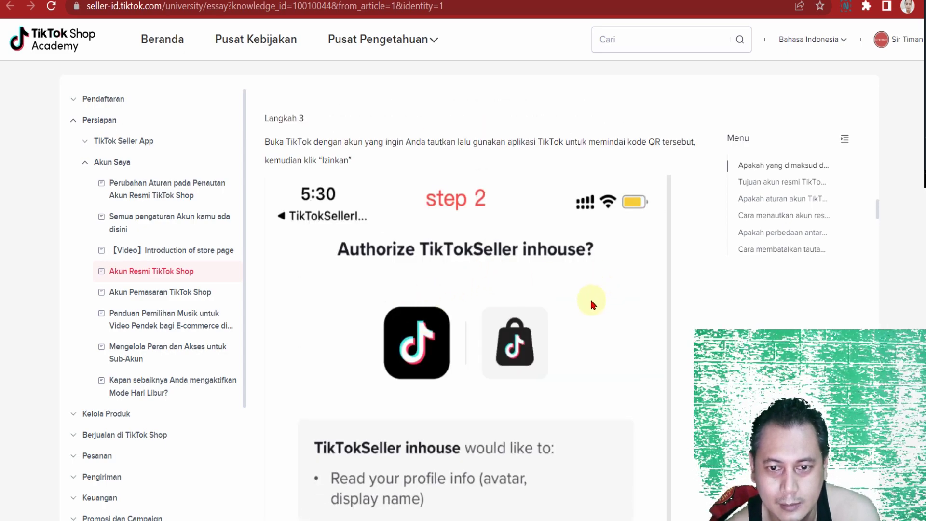
scroll(593, 304, "down", 3)
scroll(502, 379, "down", 7)
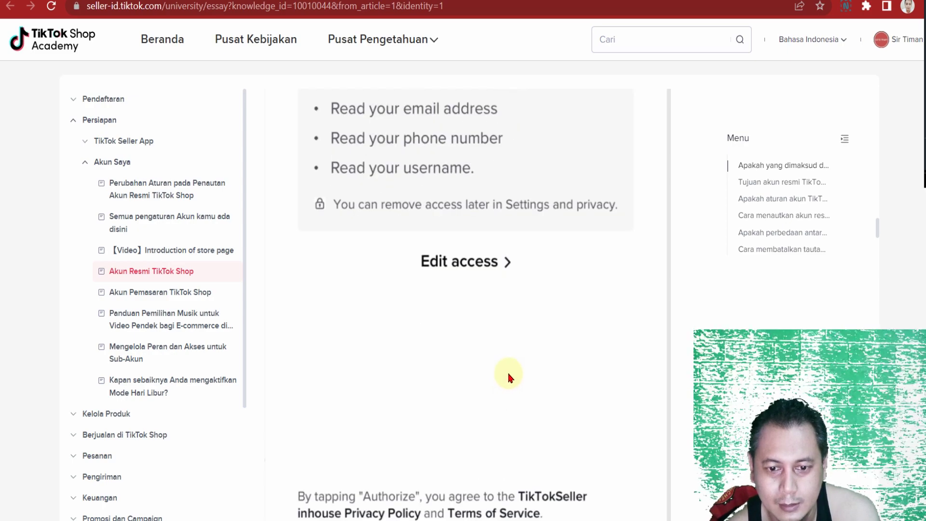
scroll(504, 326, "up", 1)
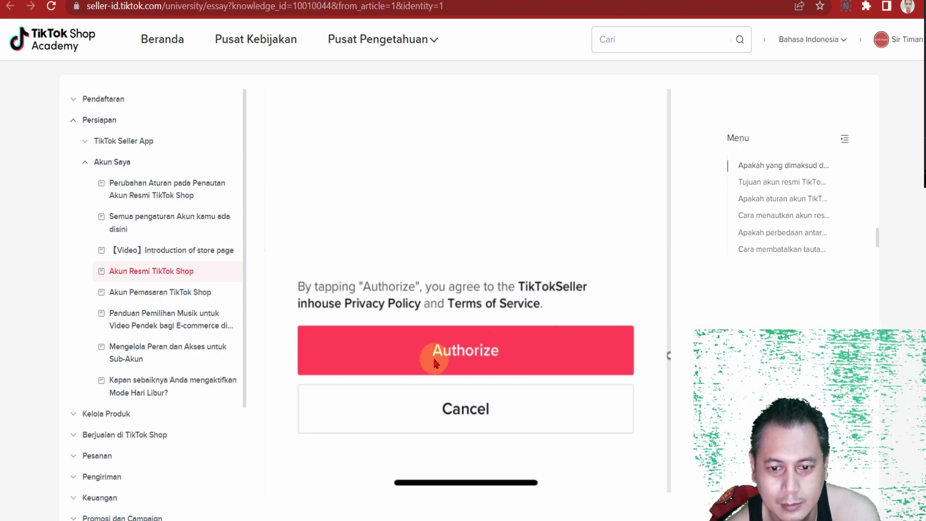
Read the guide's fourth and fifth Seller Center linking steps, covering criteria verification and the linked account details.
scroll(554, 364, "down", 4)
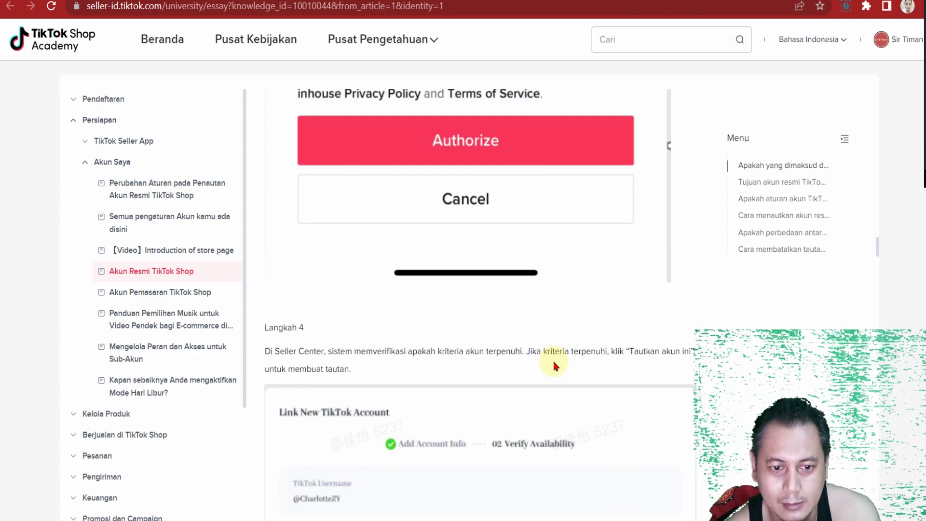
scroll(554, 365, "down", 5)
scroll(554, 365, "up", 1)
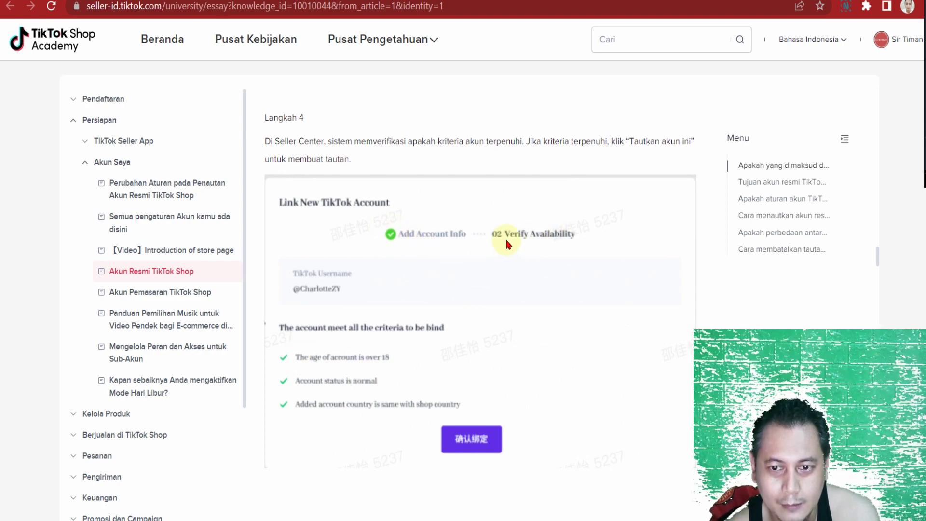
scroll(612, 267, "down", 5)
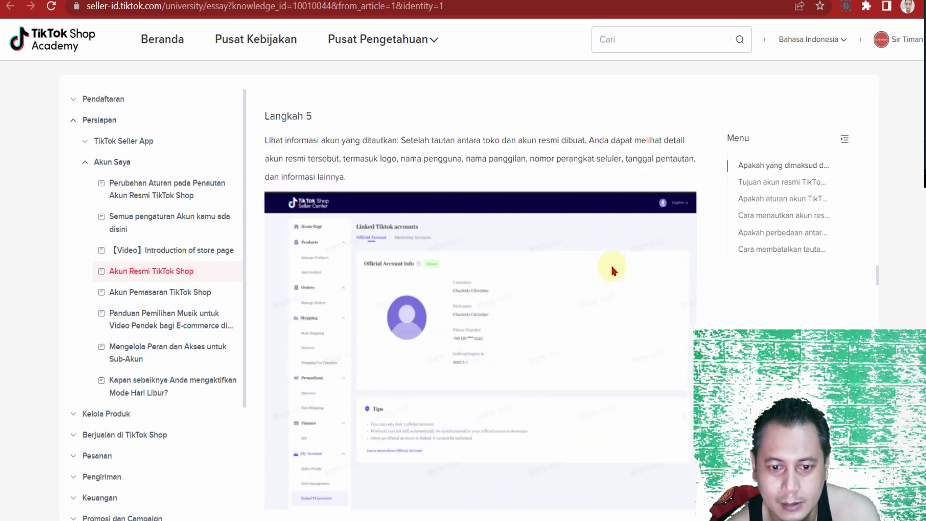
scroll(612, 268, "down", 2)
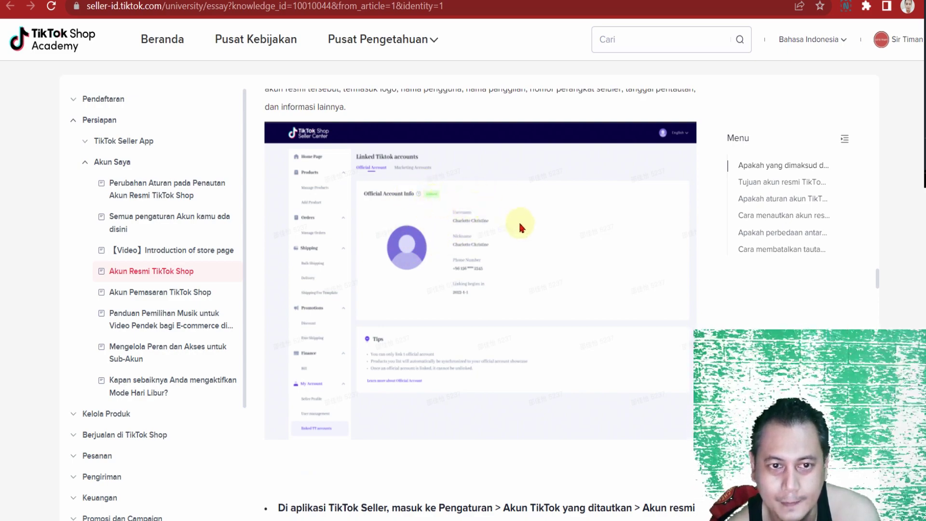
Read through the guide's five steps for linking an official account in the TikTok Seller app.
scroll(532, 246, "down", 4)
scroll(532, 246, "down", 1)
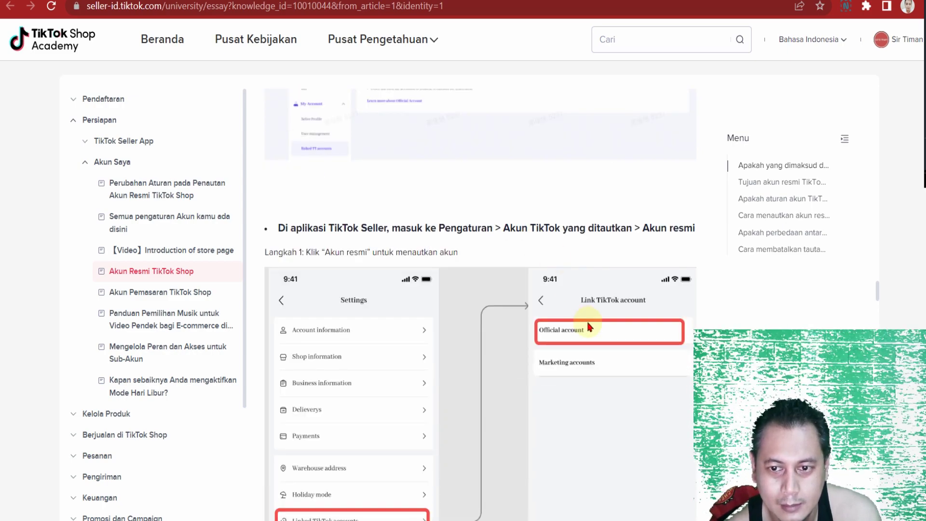
scroll(588, 327, "down", 2)
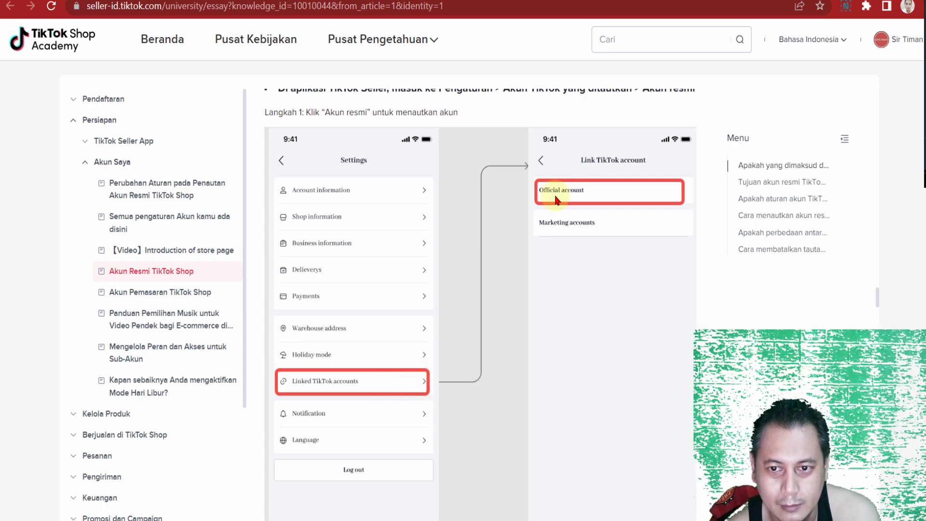
scroll(596, 292, "down", 9)
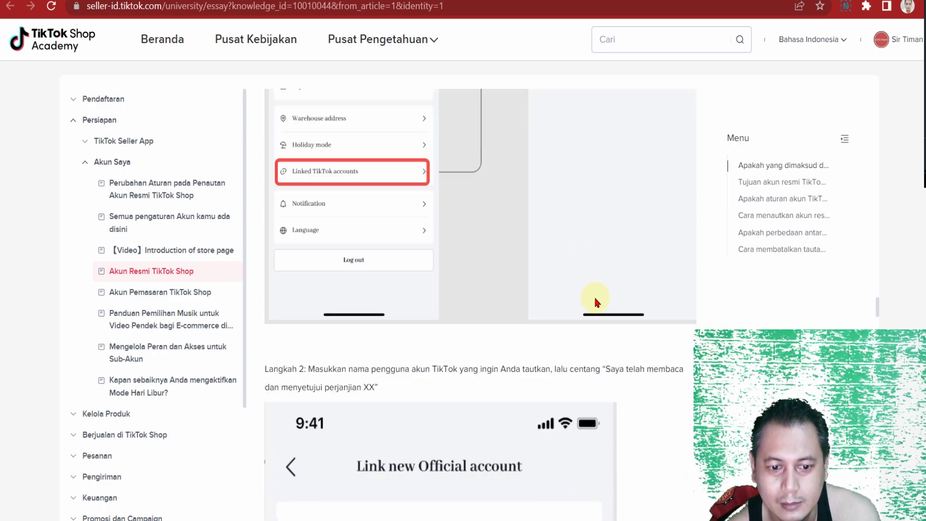
scroll(597, 303, "down", 3)
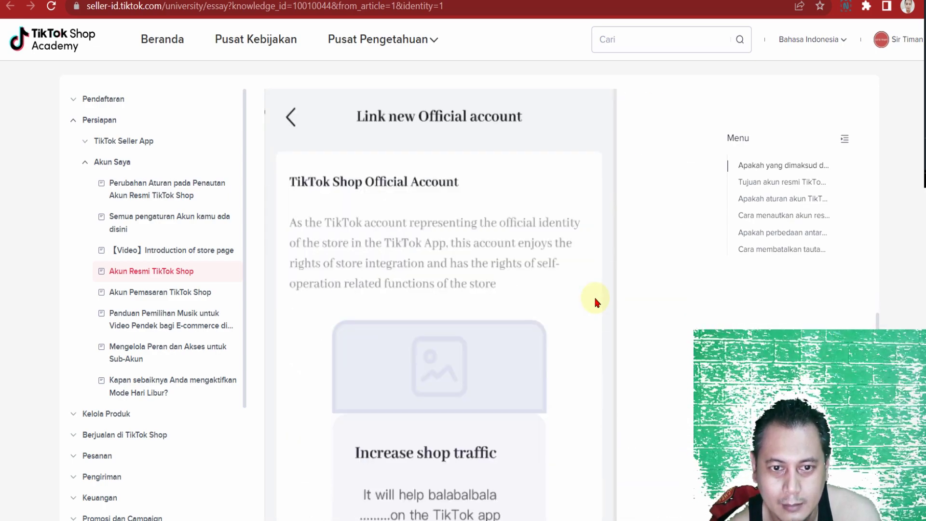
scroll(596, 303, "down", 13)
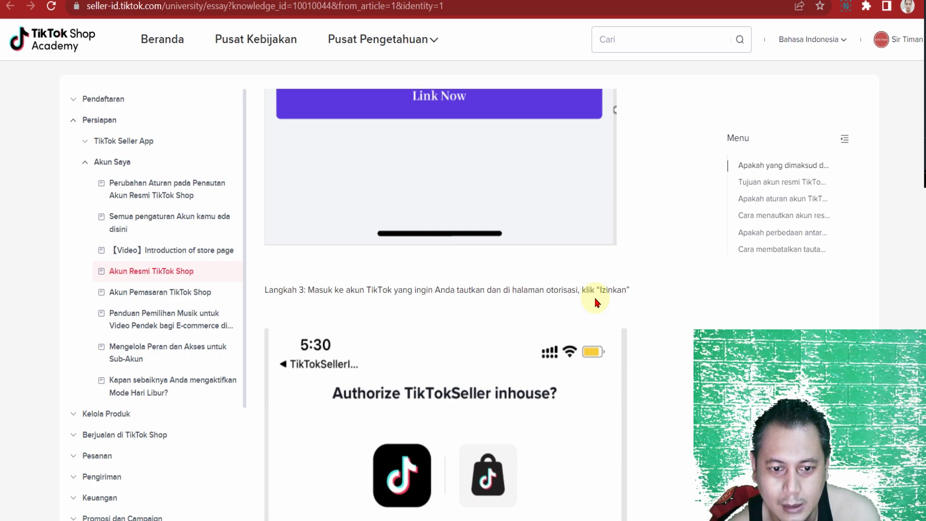
scroll(597, 303, "down", 20)
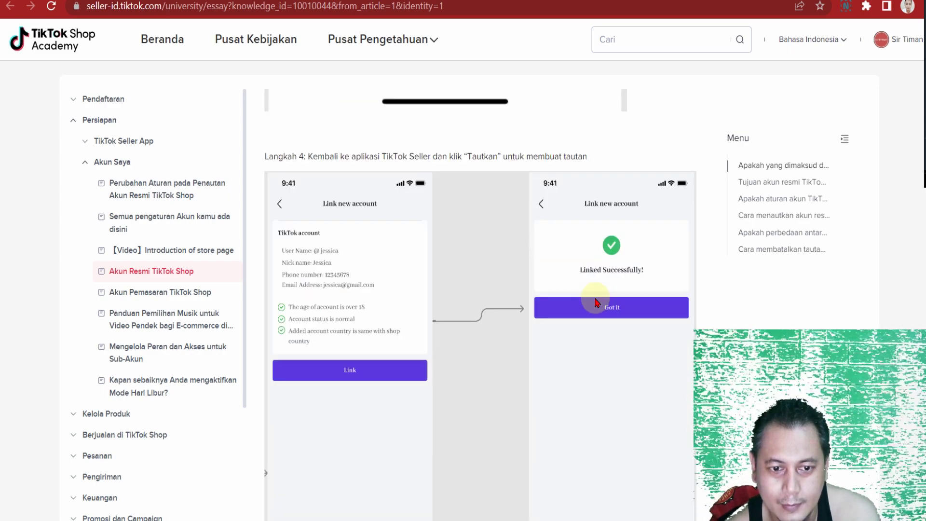
scroll(597, 342, "down", 15)
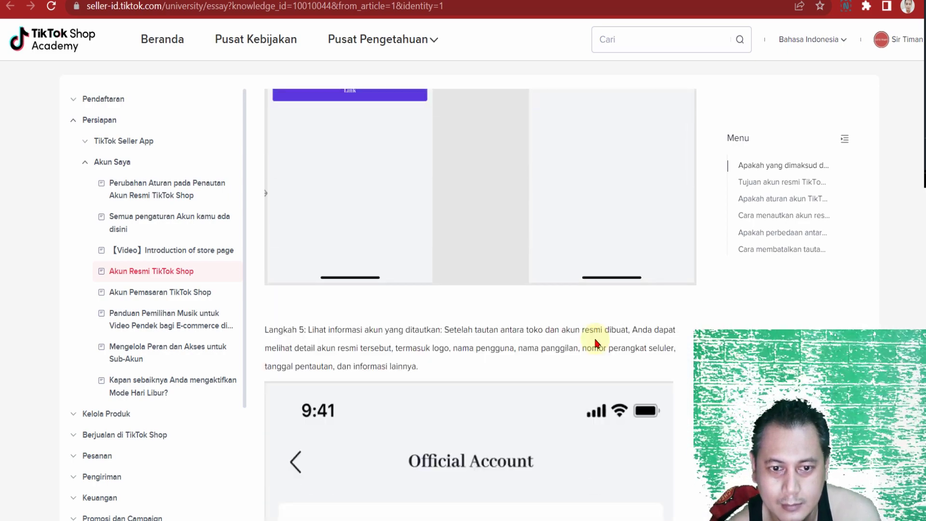
scroll(596, 342, "down", 6)
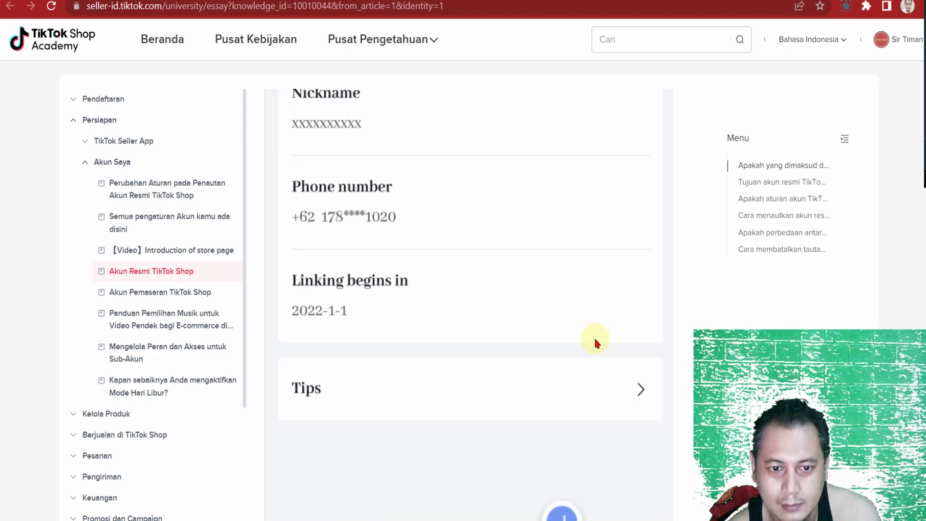
Examine the guide's comparison of official and marketing accounts, including the table of link limits, product display and naming requirements.
scroll(597, 342, "down", 10)
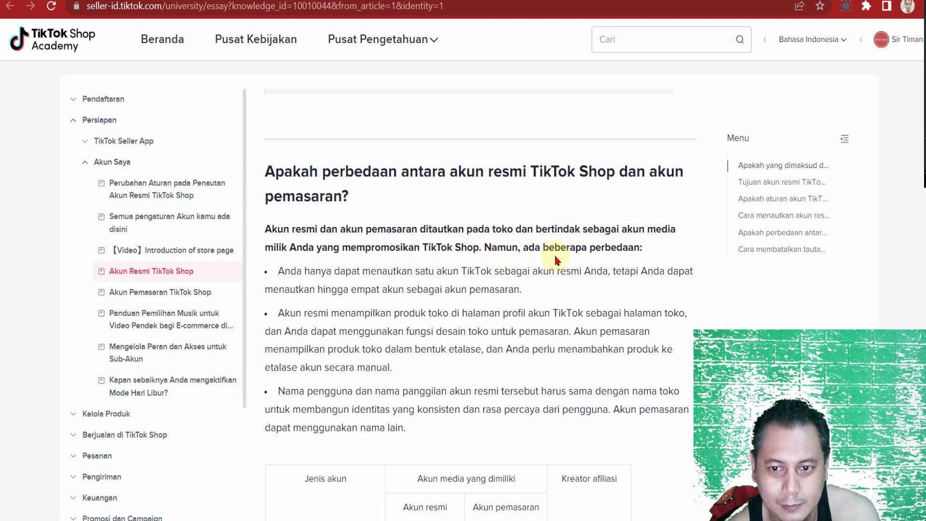
scroll(636, 249, "down", 1)
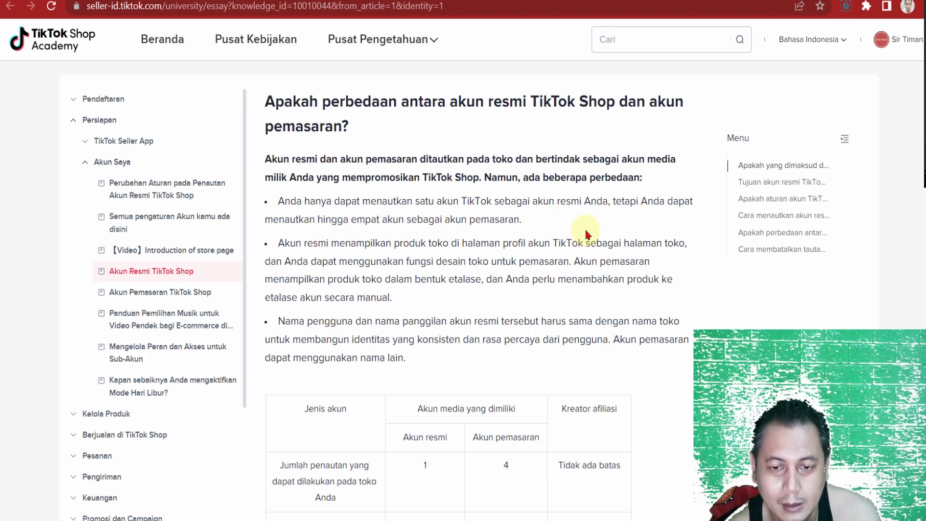
scroll(706, 251, "down", 1)
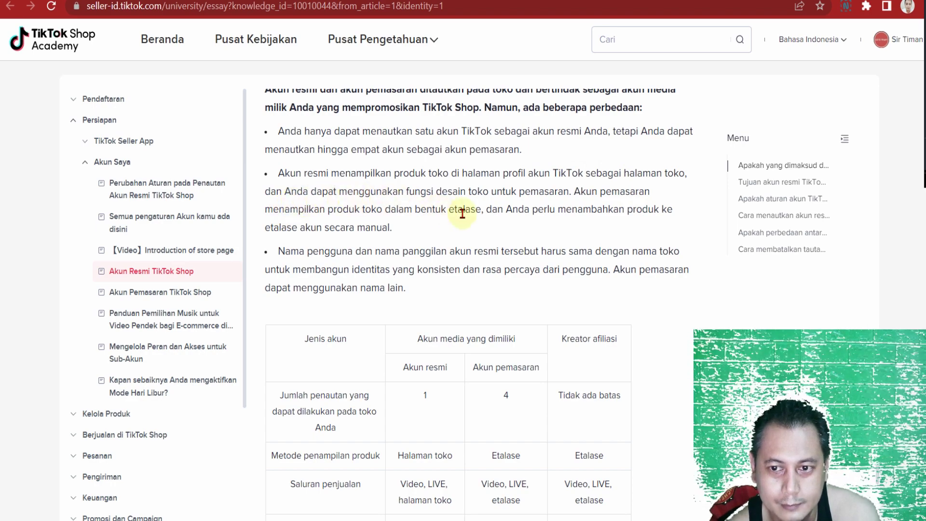
scroll(359, 266, "down", 1)
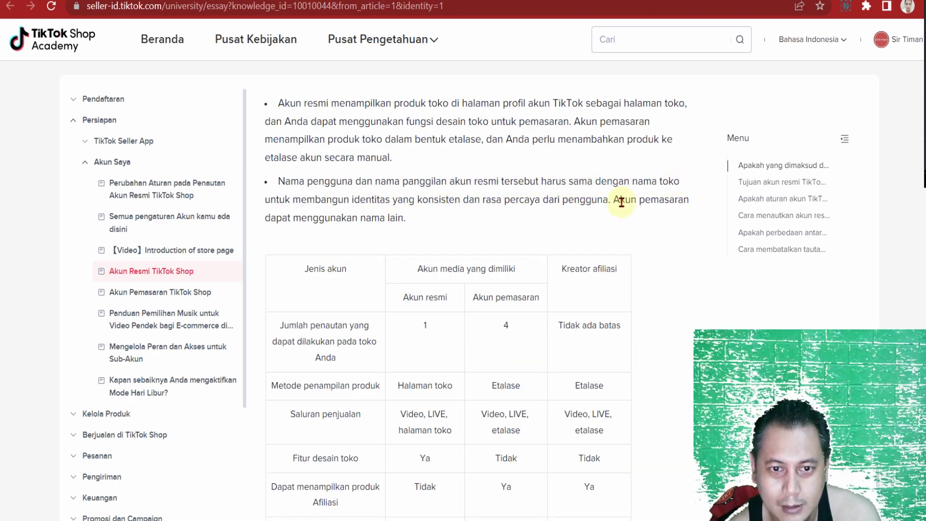
scroll(579, 212, "down", 2)
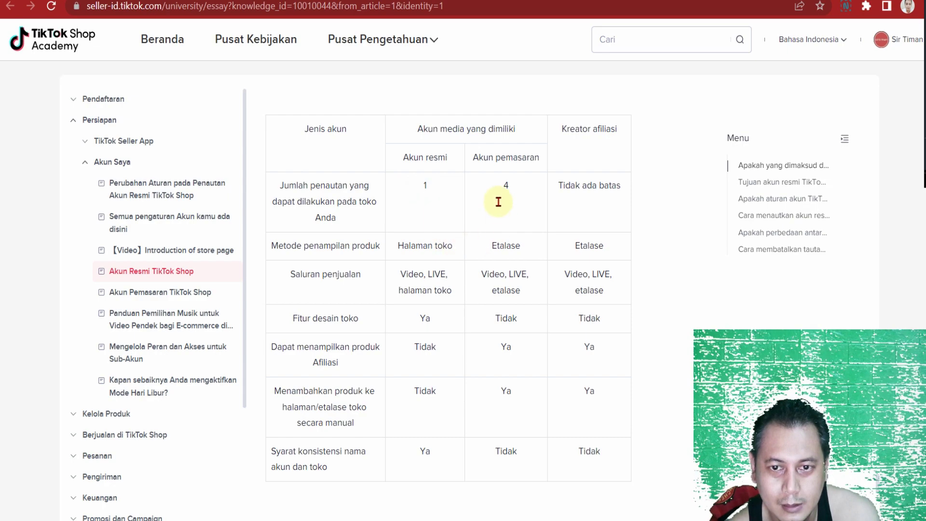
scroll(597, 226, "down", 1)
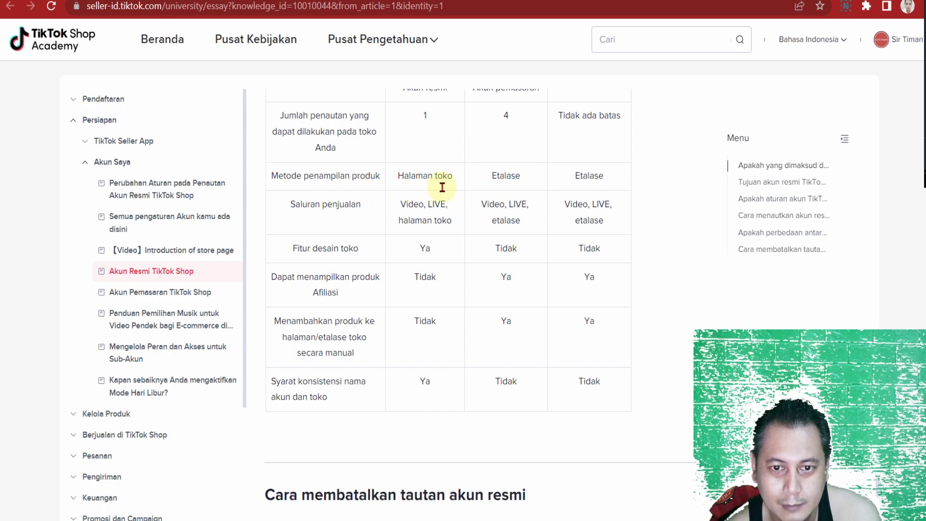
scroll(482, 188, "up", 1)
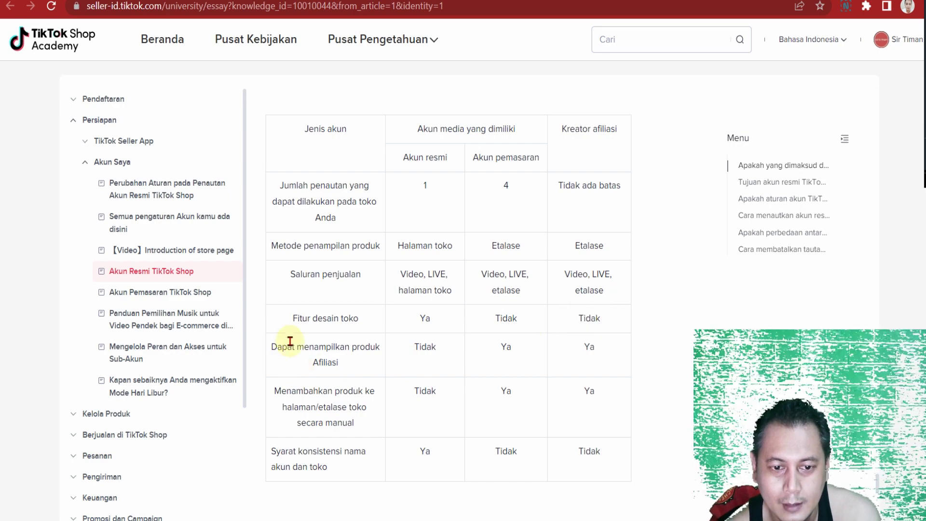
scroll(556, 313, "down", 1)
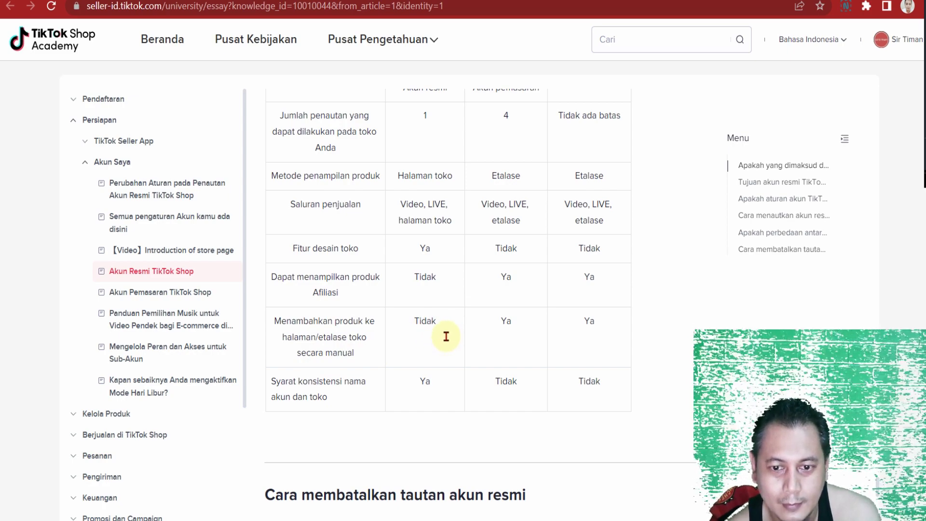
scroll(525, 321, "up", 2)
scroll(525, 321, "down", 3)
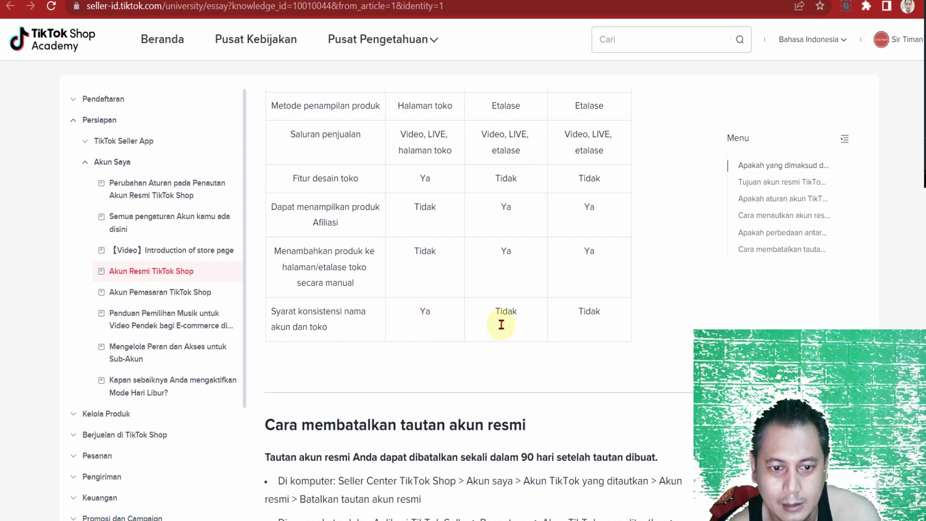
Read the guide's section on unlinking an official account, including its computer and mobile paths and confirmation dialog.
scroll(545, 324, "down", 4)
scroll(440, 323, "down", 8)
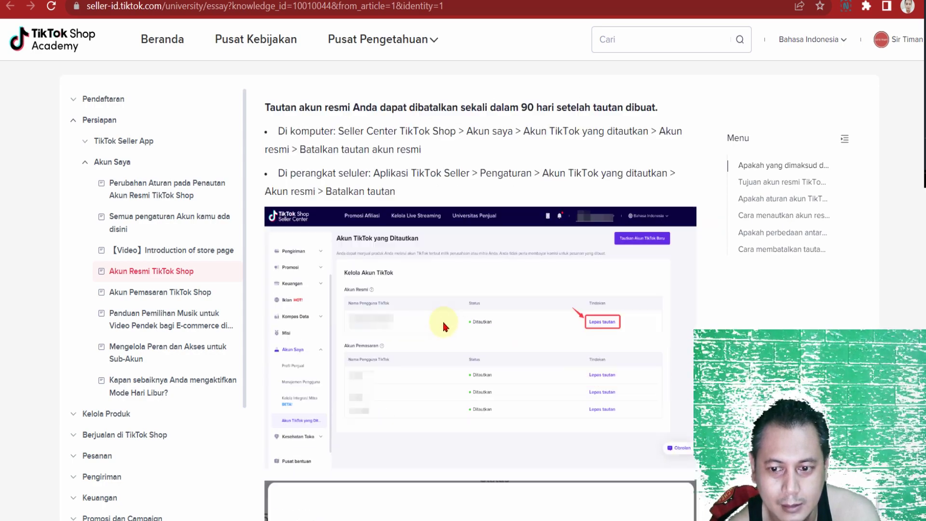
scroll(441, 321, "down", 2)
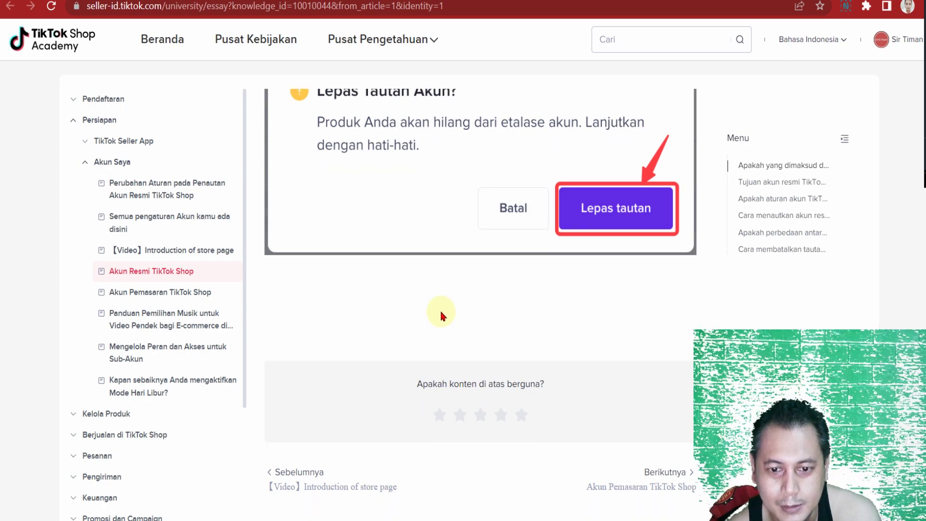
scroll(440, 315, "up", 10)
Return to the linked accounts page in Seller Center and view the marketing accounts, then go back to the official account.
key("ctrl+Tab")
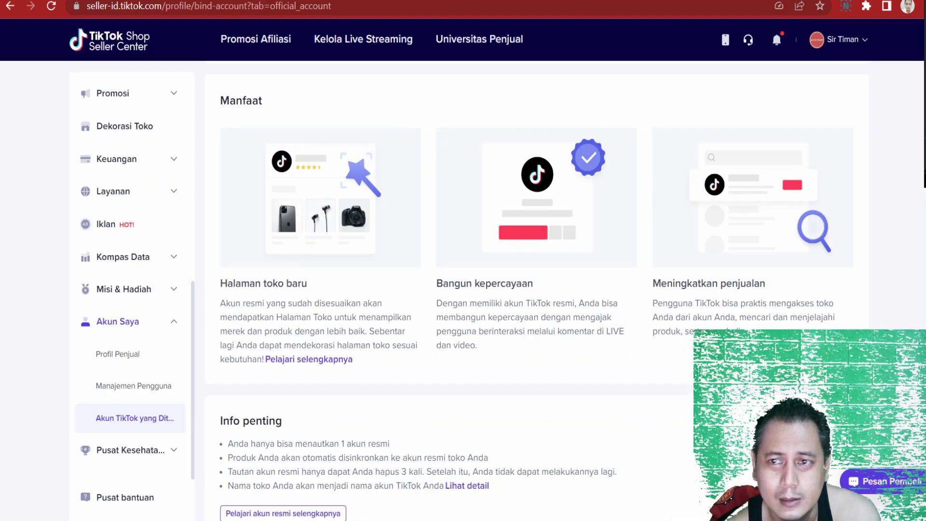
scroll(703, 236, "up", 5)
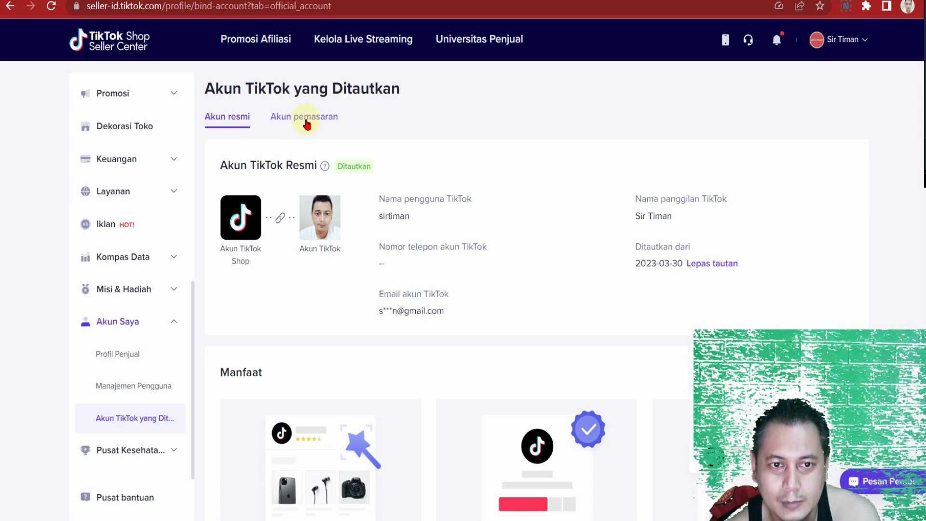
left_click(306, 121)
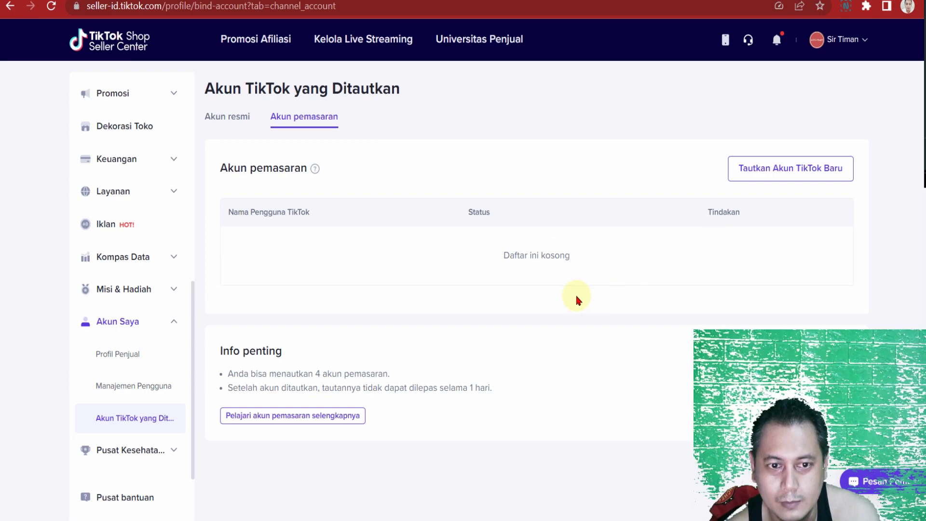
left_click(238, 125)
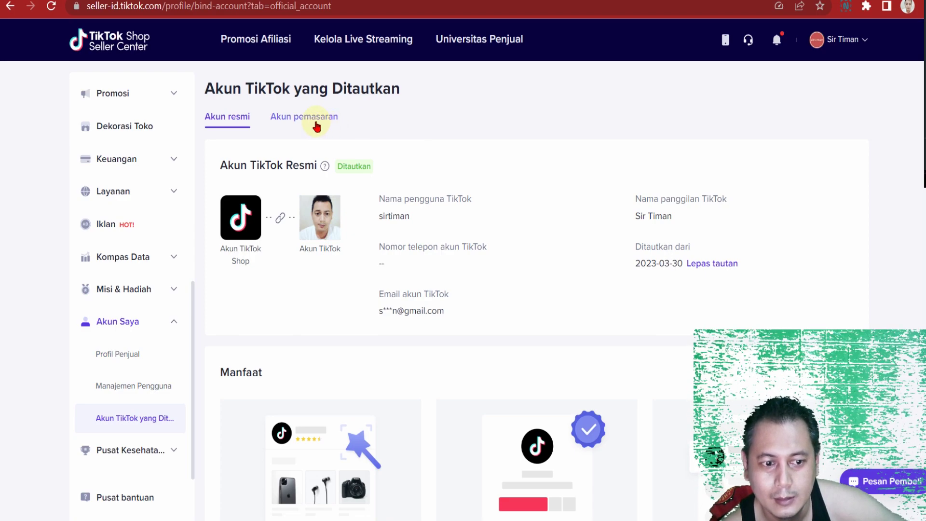
Open the Dekorasi Toko page and read what store decoration does and when it becomes available.
scroll(160, 284, "up", 3)
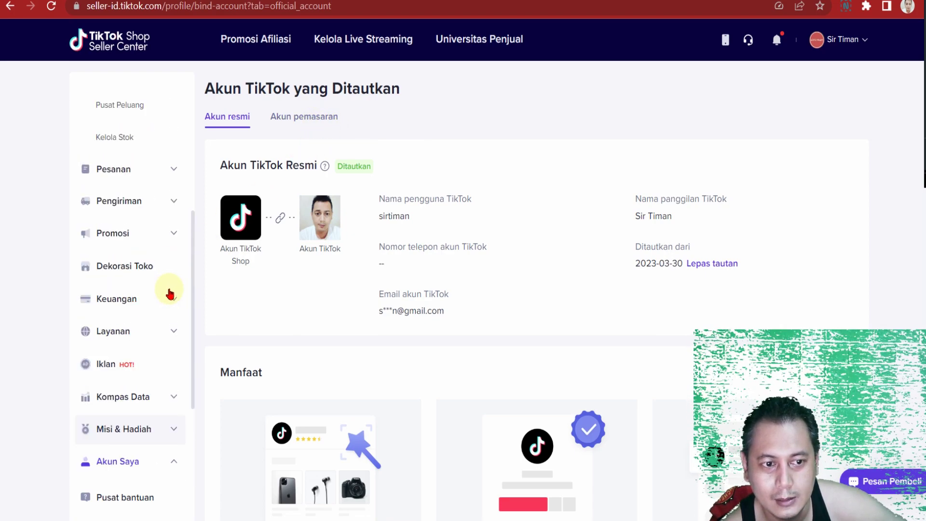
left_click(131, 273)
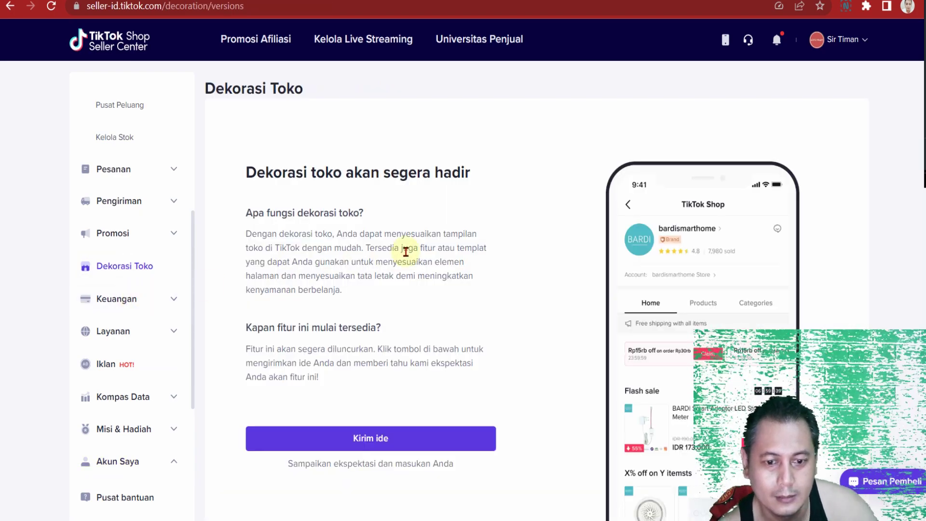
scroll(471, 250, "down", 2)
scroll(466, 250, "up", 2)
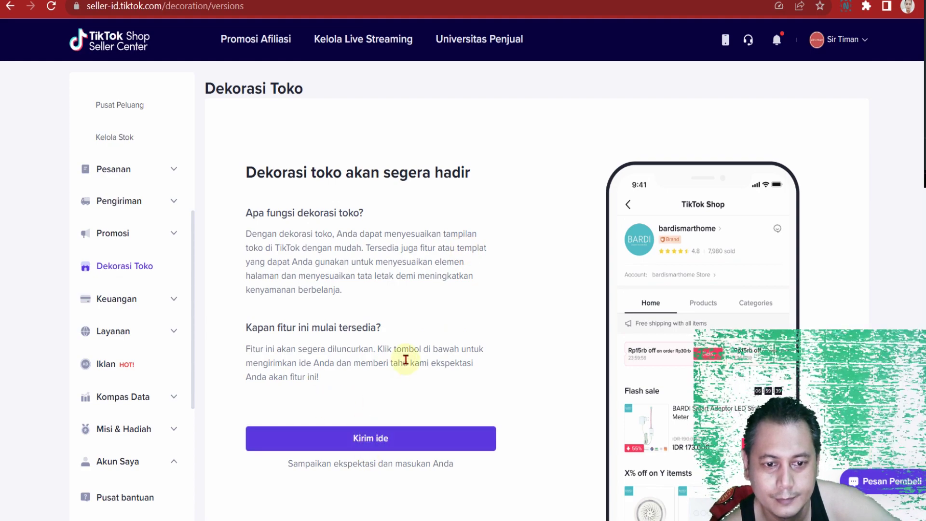
scroll(405, 359, "down", 2)
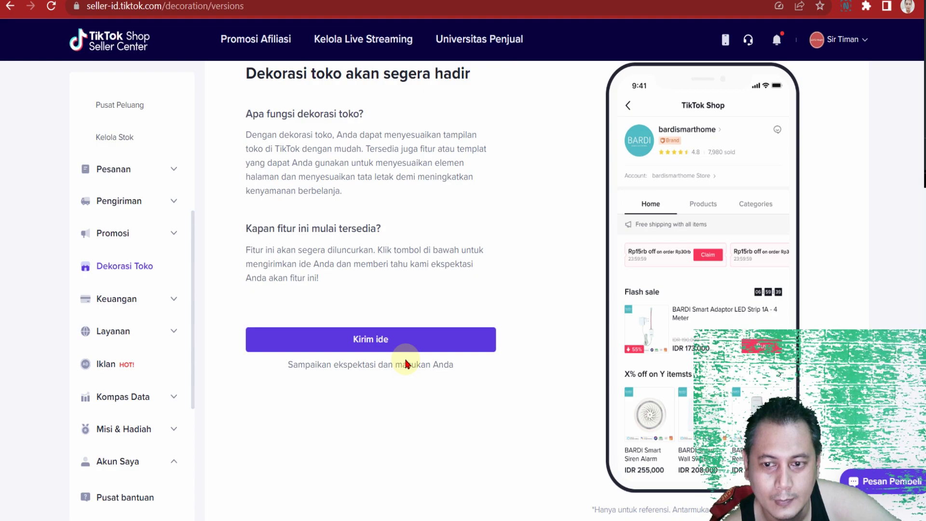
scroll(406, 364, "up", 2)
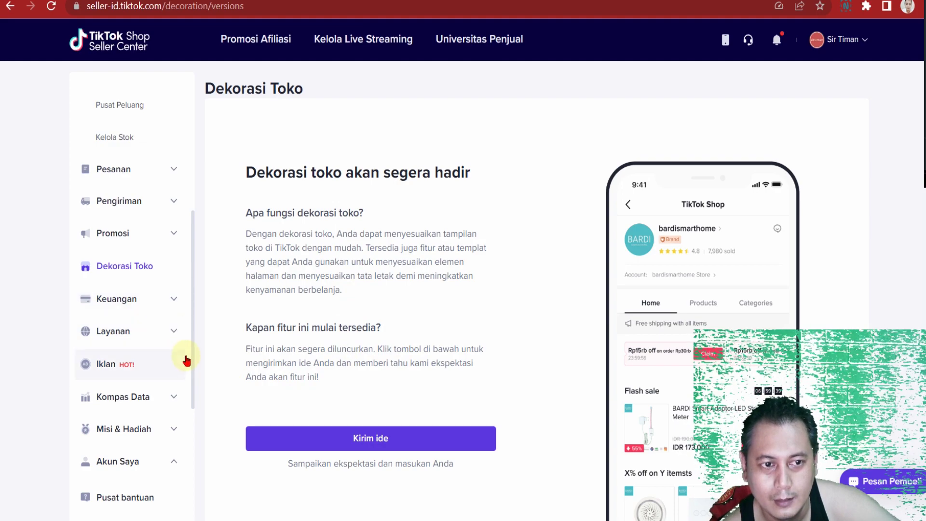
Collapse and expand the Akun Saya section to list its account pages.
scroll(184, 357, "up", 4)
scroll(187, 358, "down", 3)
scroll(187, 354, "down", 4)
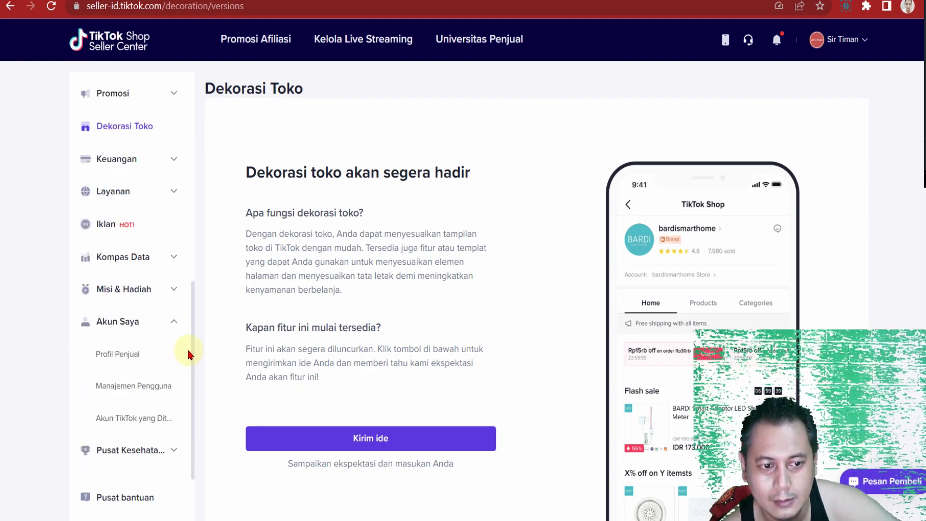
left_click(108, 324)
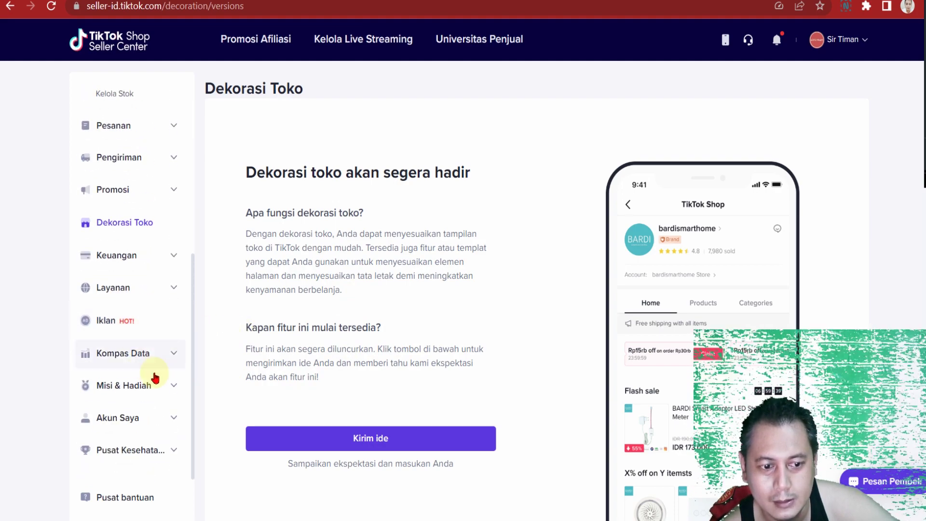
scroll(154, 372, "down", 2)
left_click(173, 420)
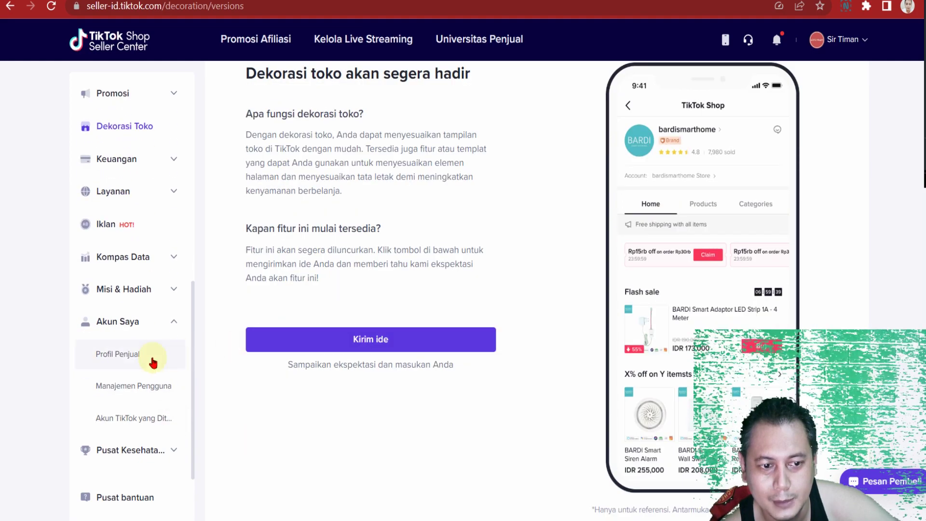
Open Profil Penjual and go through its account, seller, business, tax and brand information.
left_click(121, 353)
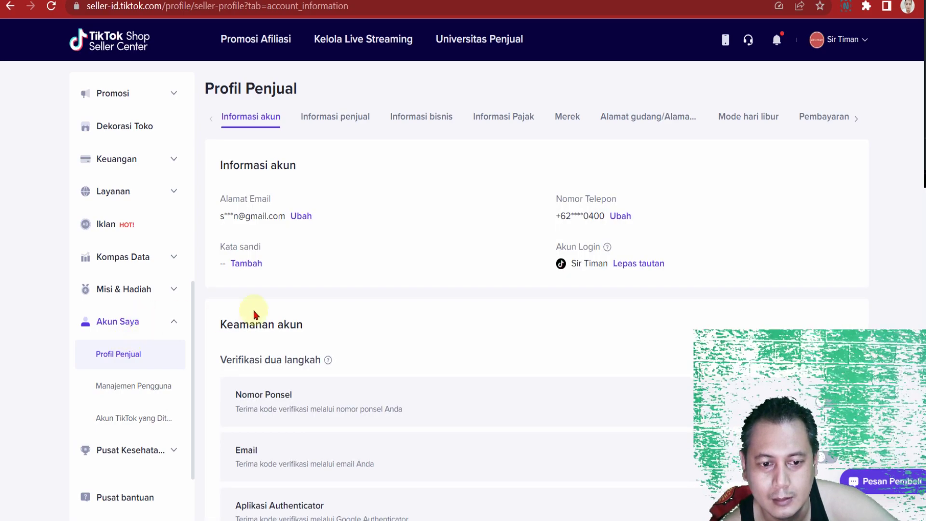
scroll(362, 320, "down", 4)
scroll(362, 322, "up", 4)
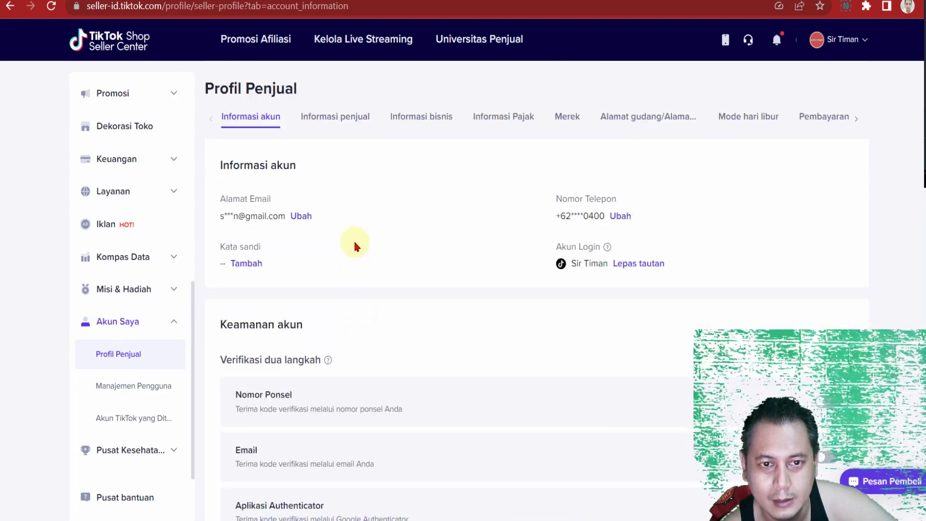
left_click(335, 126)
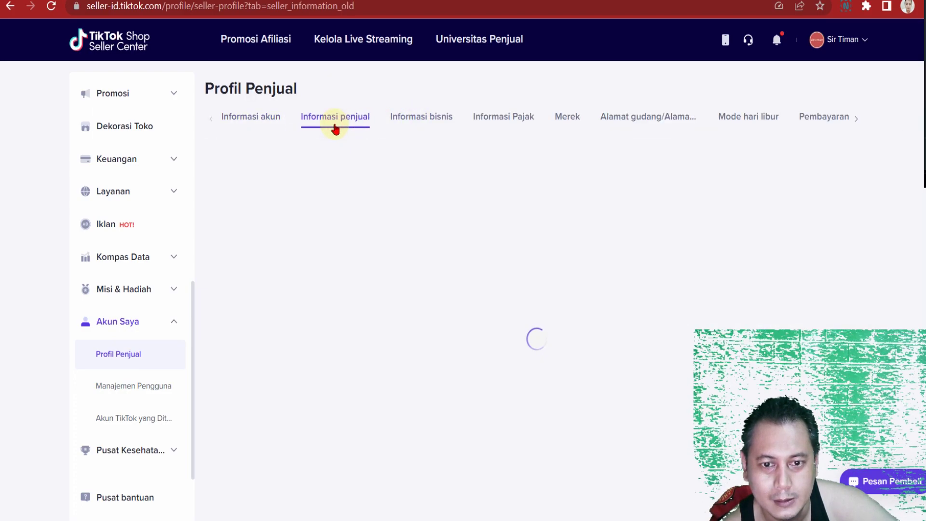
left_click(409, 117)
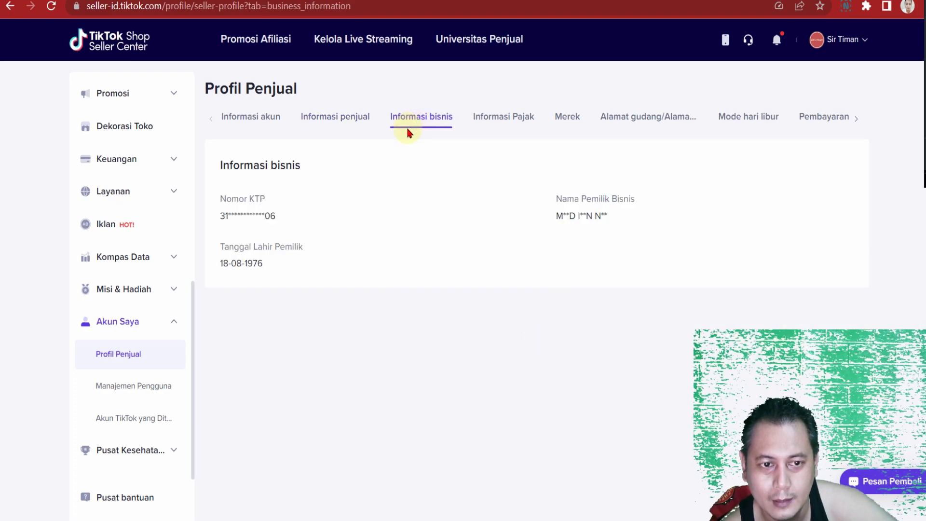
left_click(496, 119)
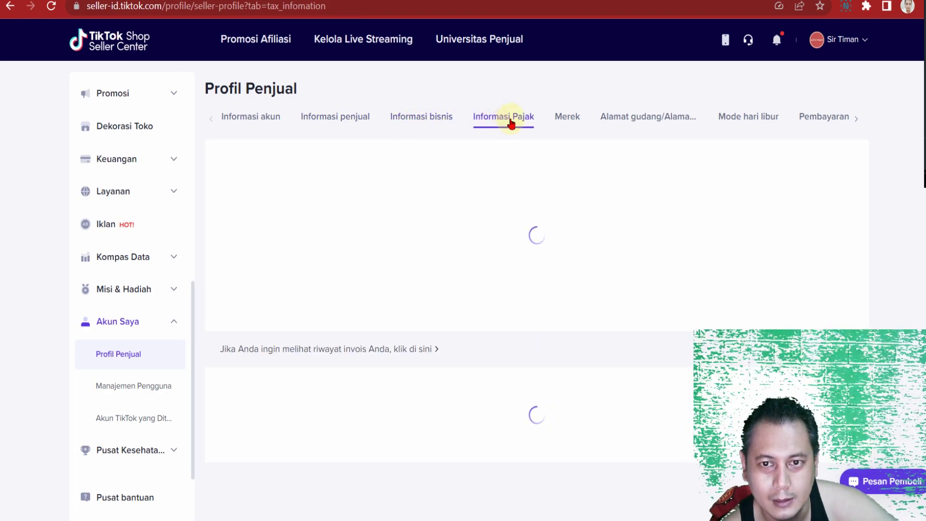
left_click(569, 124)
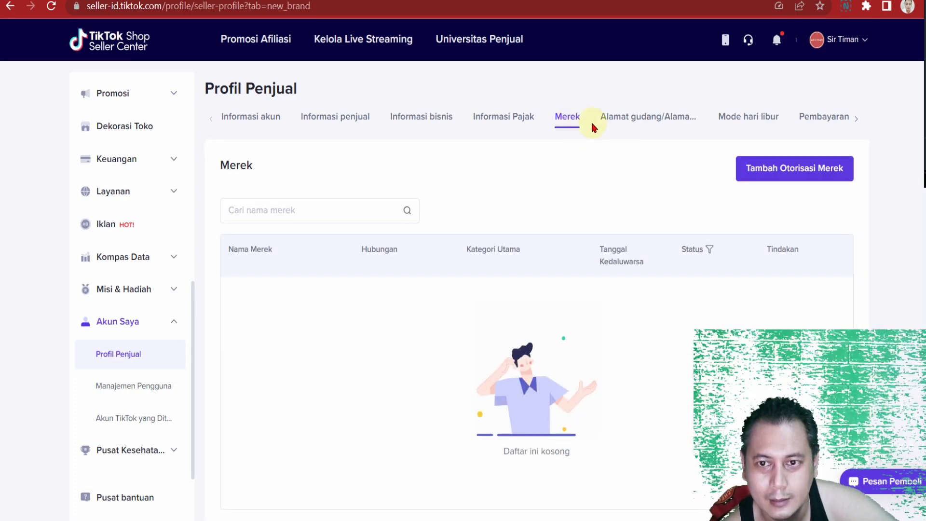
View the warehouse addresses, the Mode hari libur holiday settings and the Pembayaran settlement account section of the seller profile.
left_click(630, 126)
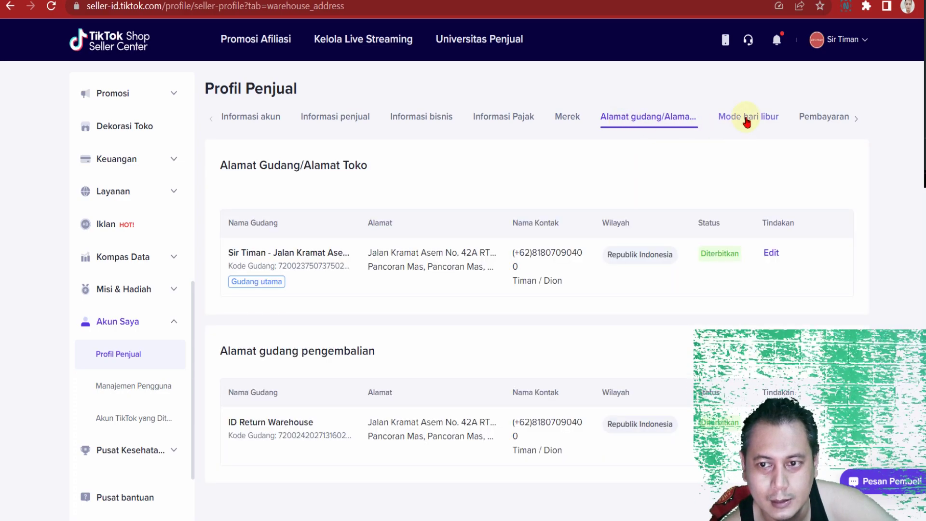
left_click(747, 122)
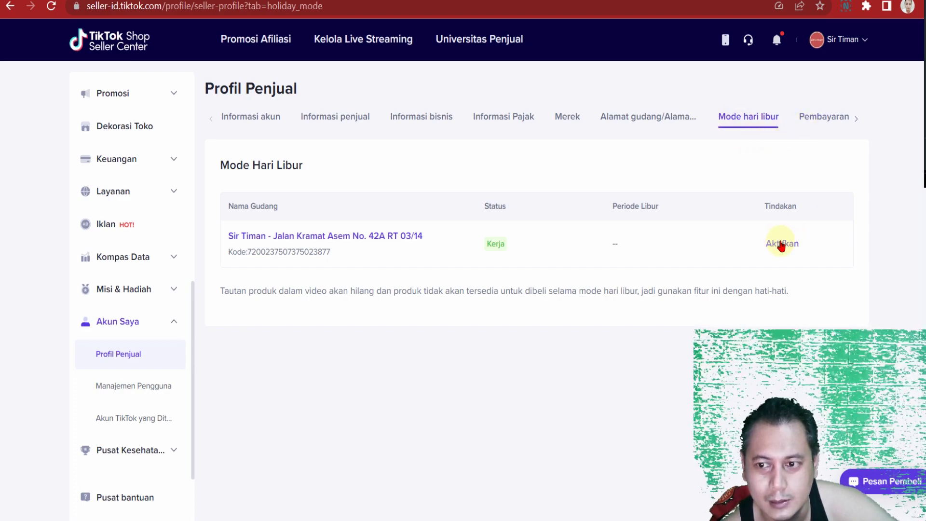
left_click(819, 119)
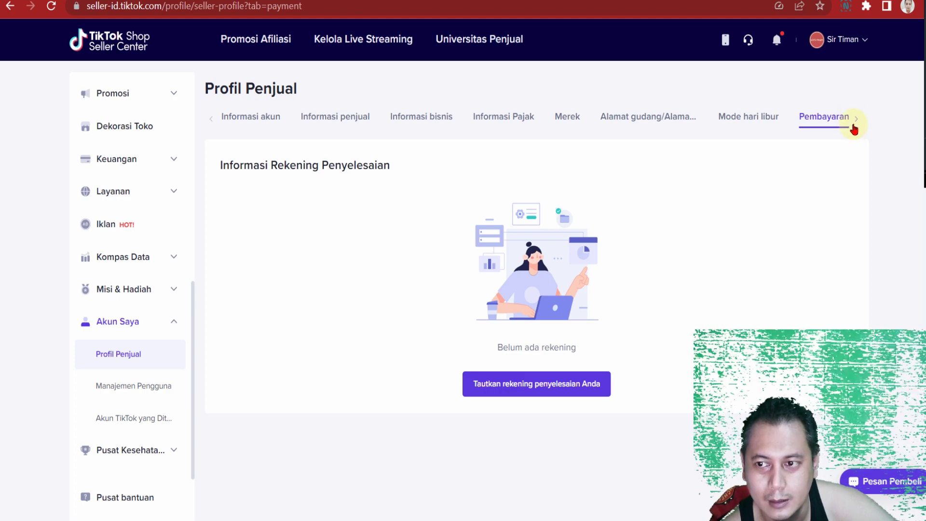
Open the Pengaturan pesan section of the seller profile and skip its introductory tour.
left_click(855, 121)
left_click(730, 120)
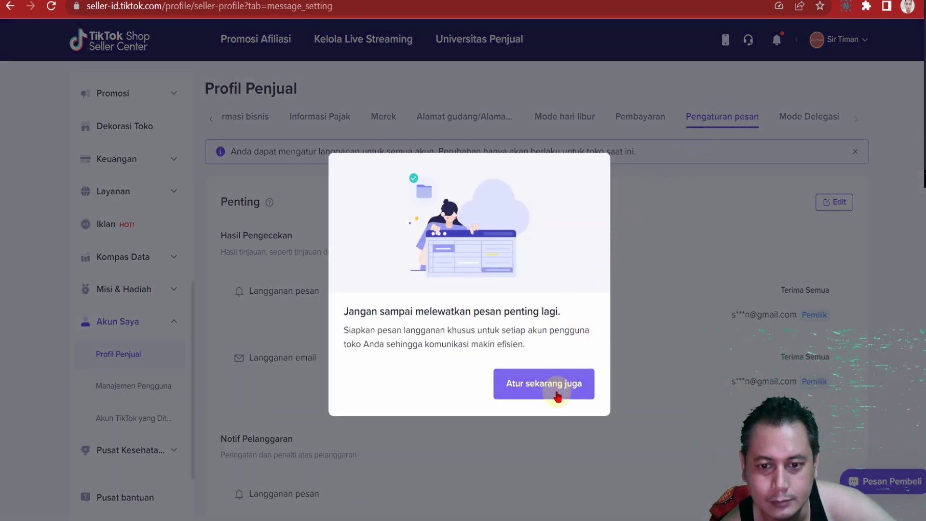
left_click(557, 397)
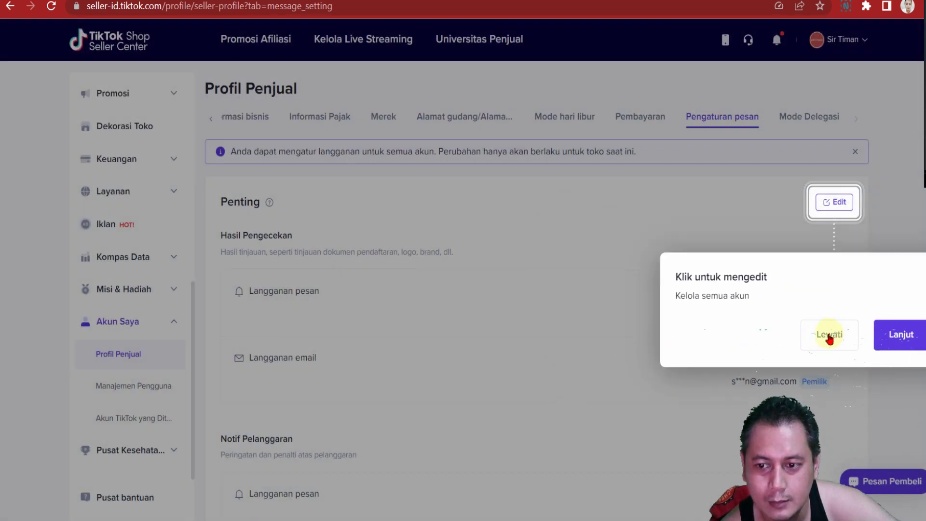
left_click(829, 336)
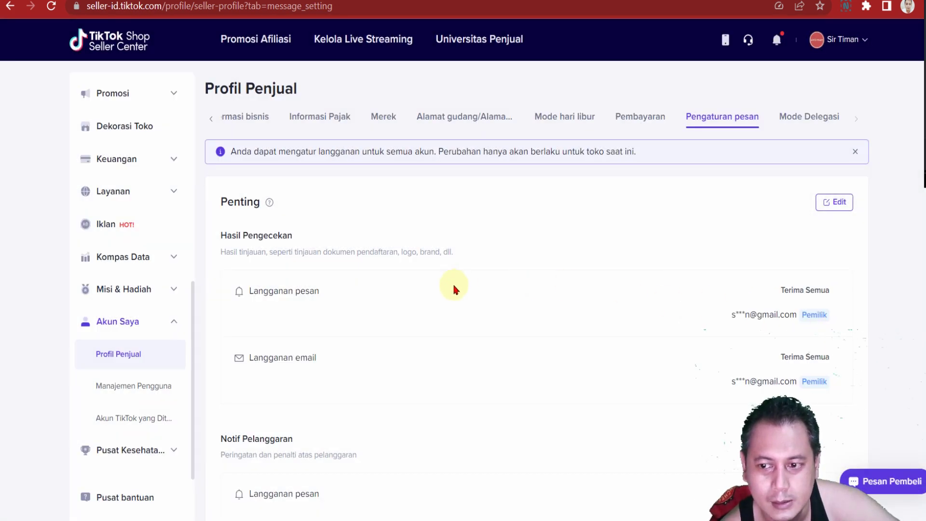
Examine the message and email subscription settings for the important, store, after-sales and announcement categories.
scroll(454, 289, "down", 3)
scroll(453, 289, "down", 9)
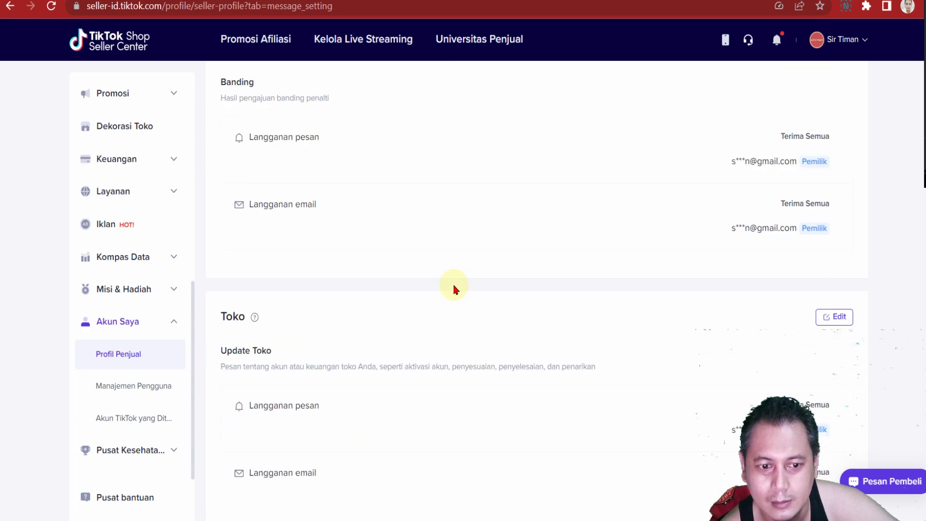
scroll(453, 290, "down", 7)
scroll(453, 289, "down", 19)
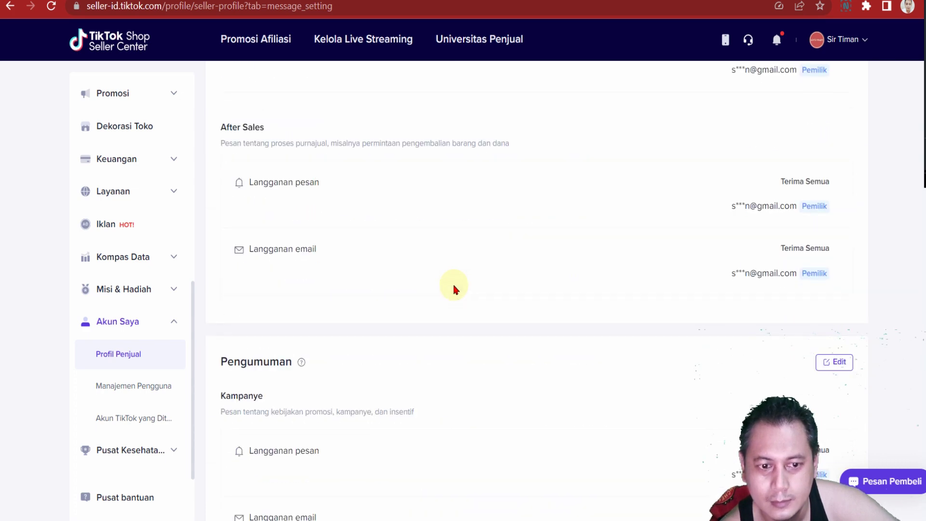
scroll(453, 289, "up", 20)
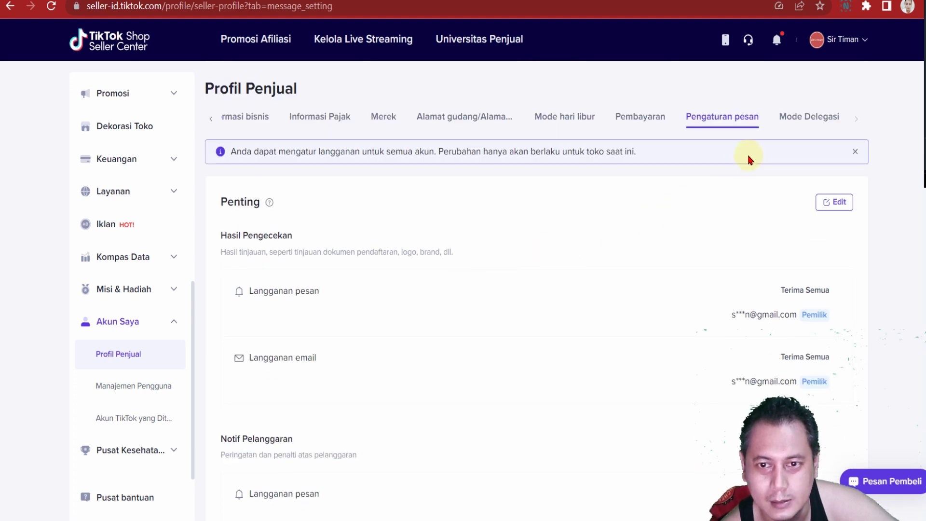
View the Mode Delegasi settings and revisit the seller profile's warehouse addresses, account information and seller information.
left_click(813, 117)
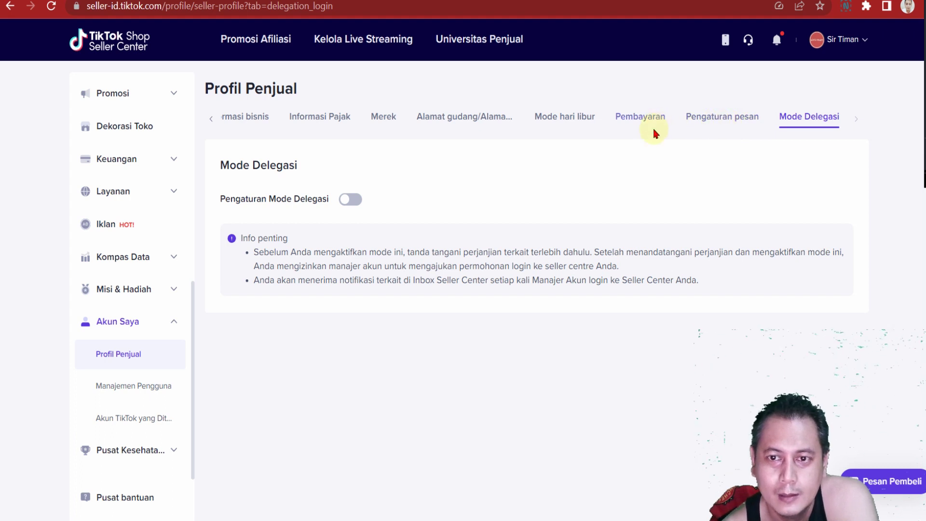
left_click(455, 123)
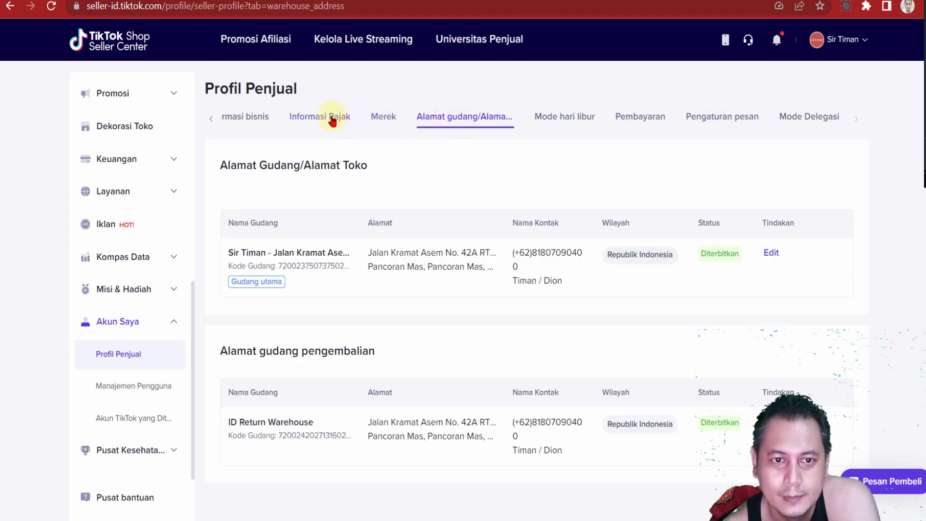
left_click(211, 122)
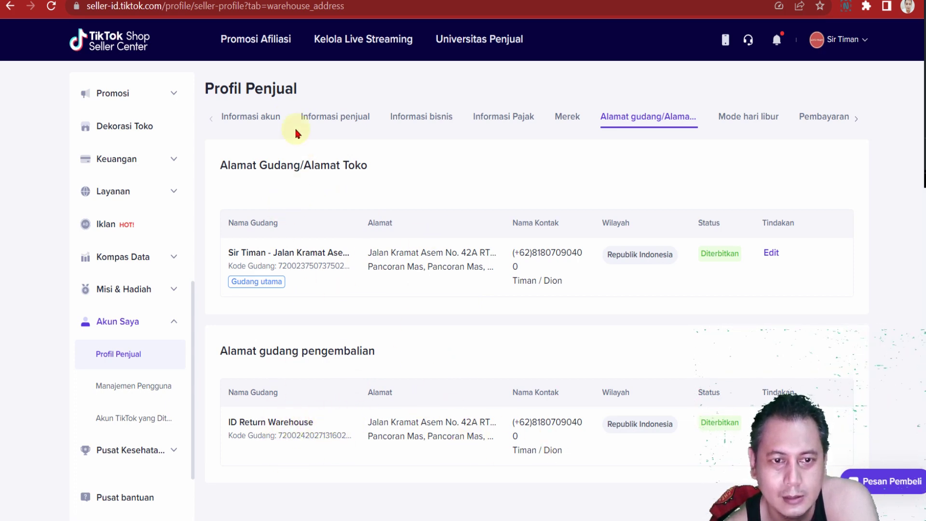
left_click(265, 117)
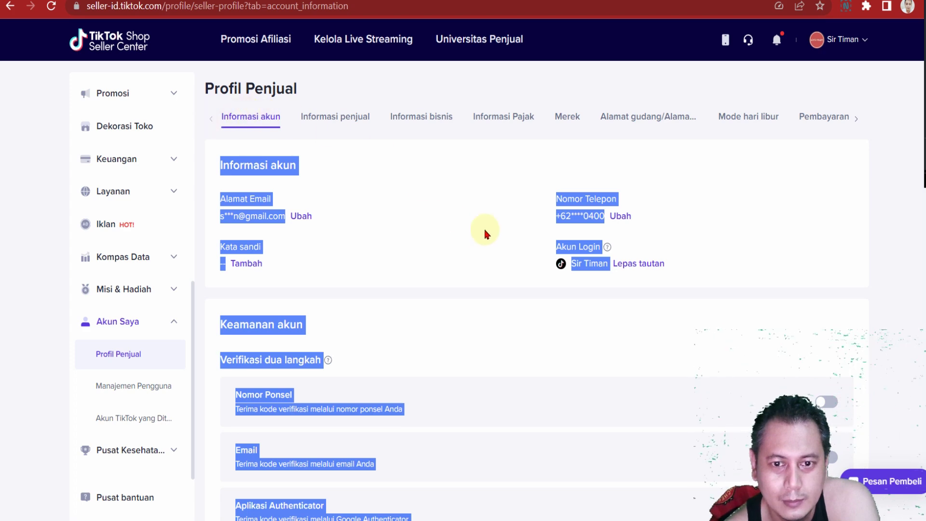
left_click(539, 324)
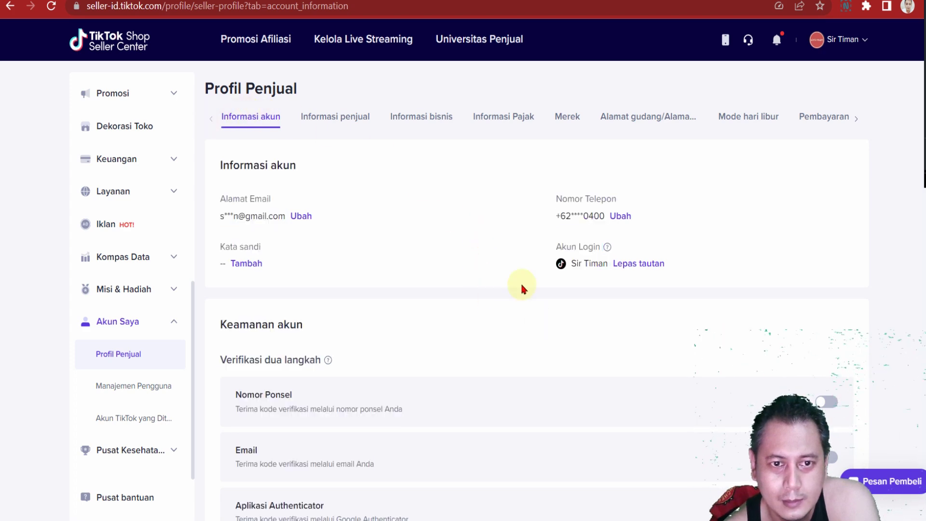
left_click(330, 116)
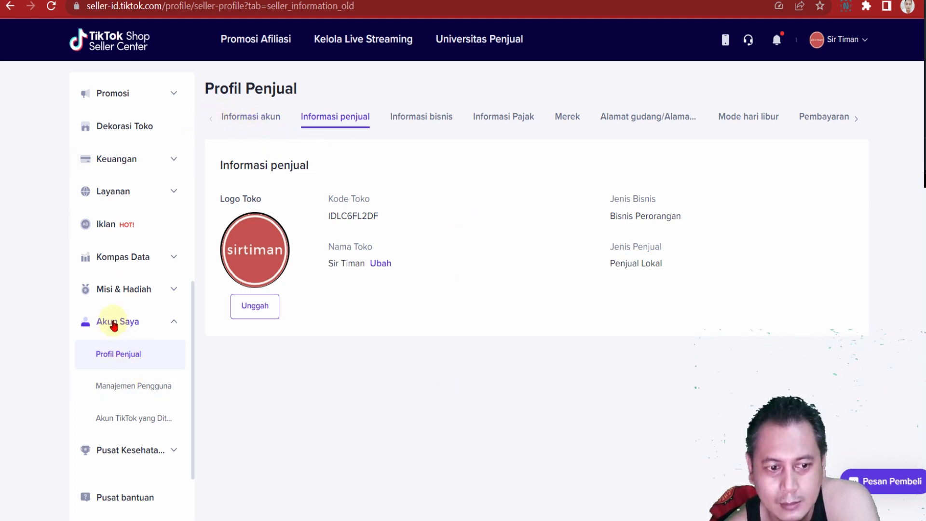
Open Manajemen Pengguna and view the default roles listed under Peran Tambahan.
left_click(139, 389)
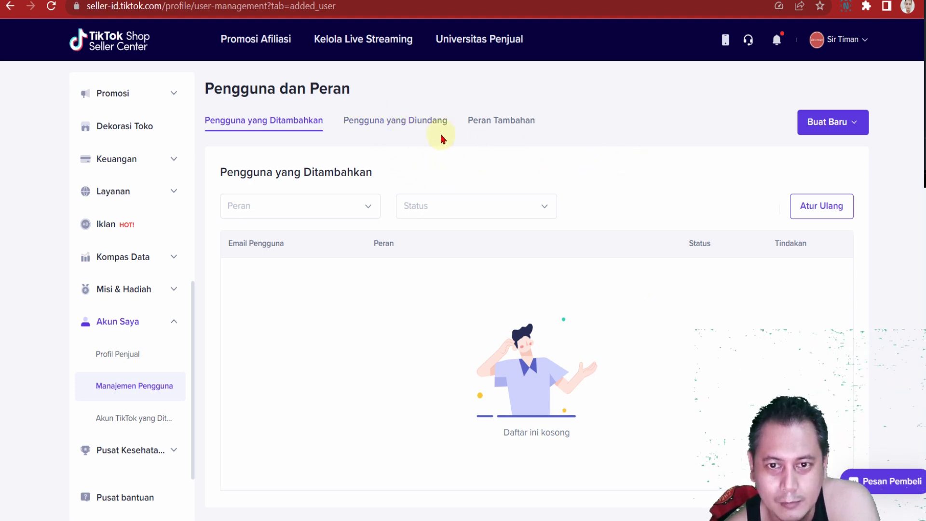
left_click(506, 119)
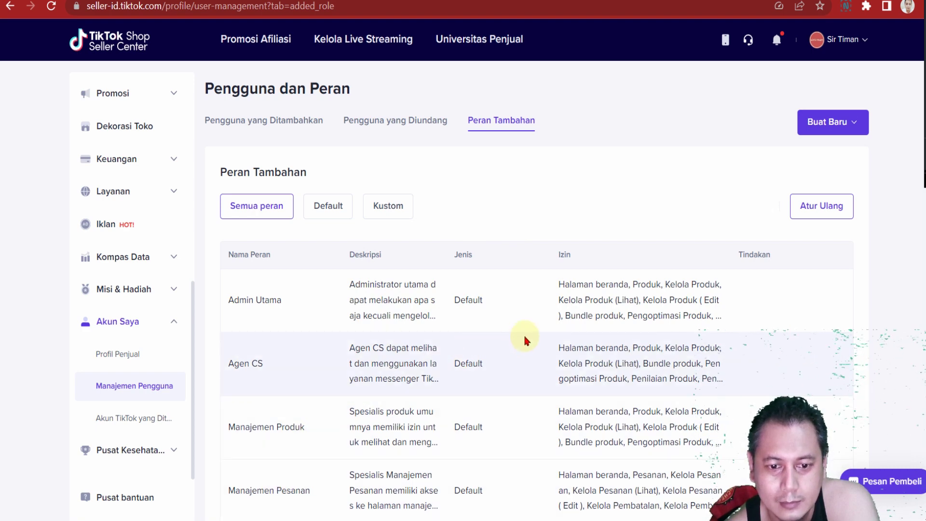
Return to Profil Penjual, reload the account information, and review its security options and the seller information.
left_click(121, 356)
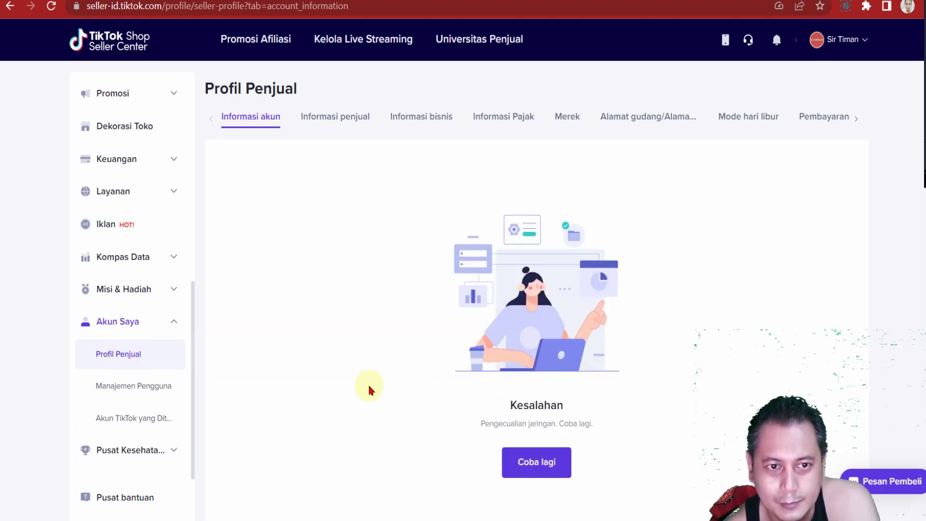
left_click(530, 465)
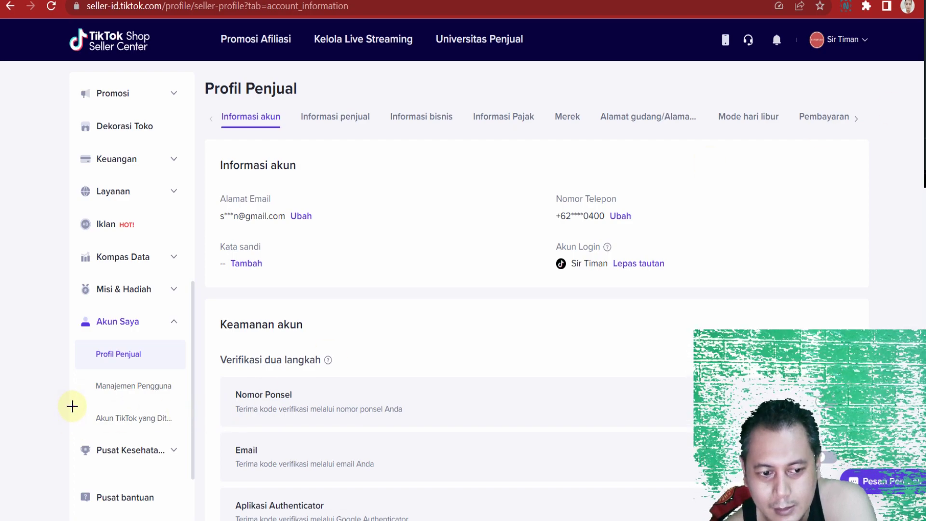
left_click_drag(72, 406, 196, 438)
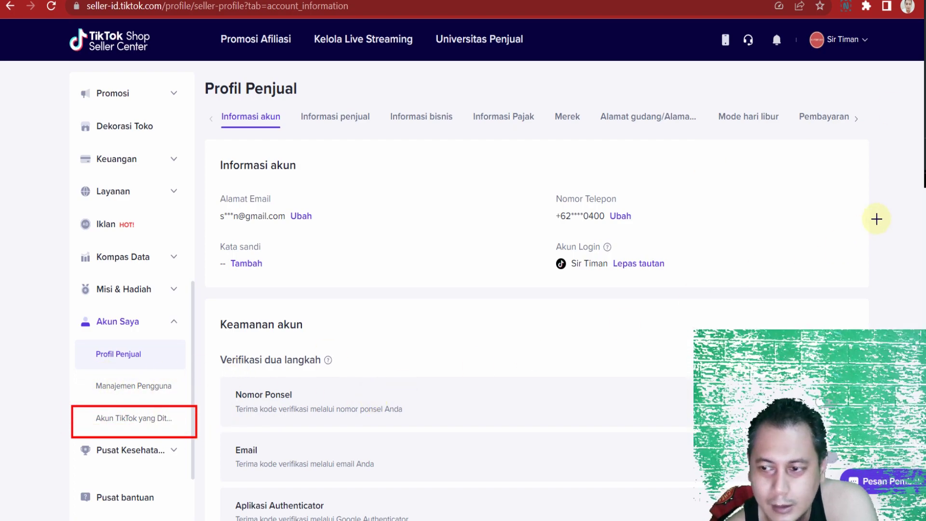
key("ctrl+z")
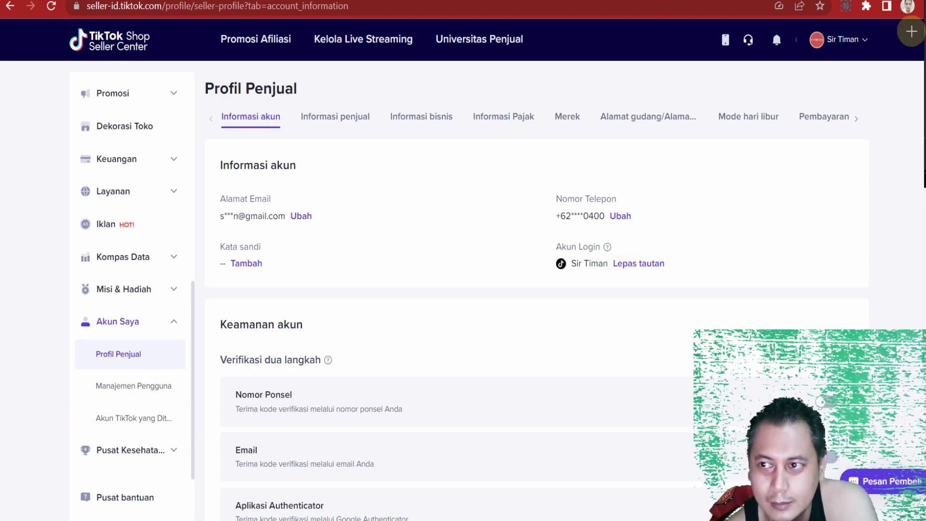
scroll(631, 319, "down", 4)
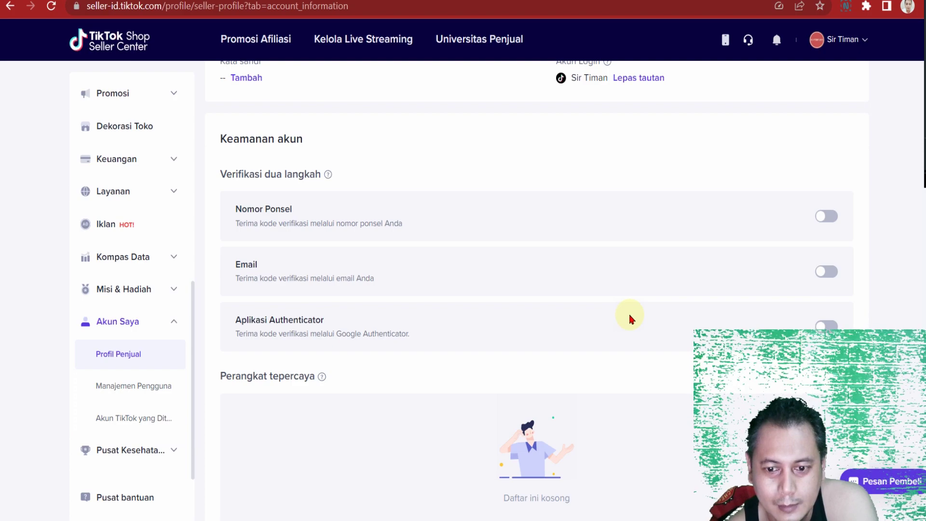
scroll(630, 316, "up", 5)
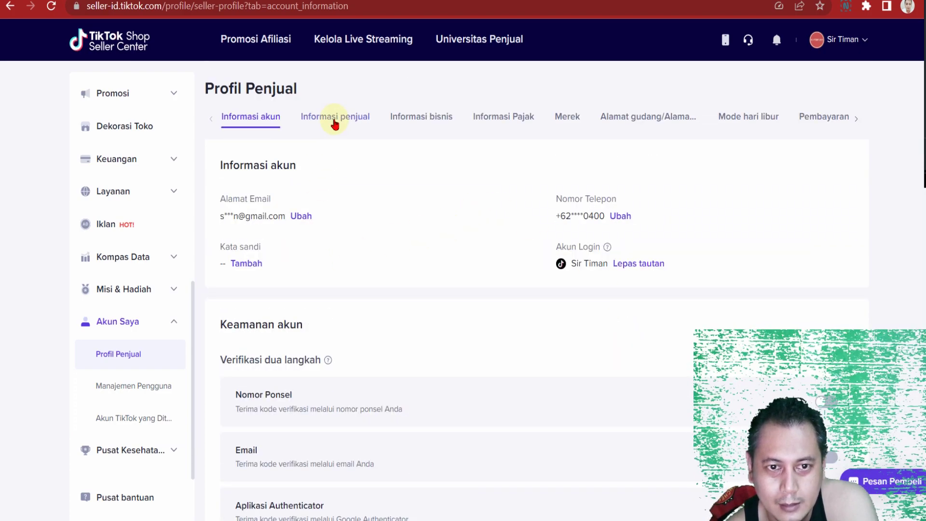
left_click(335, 121)
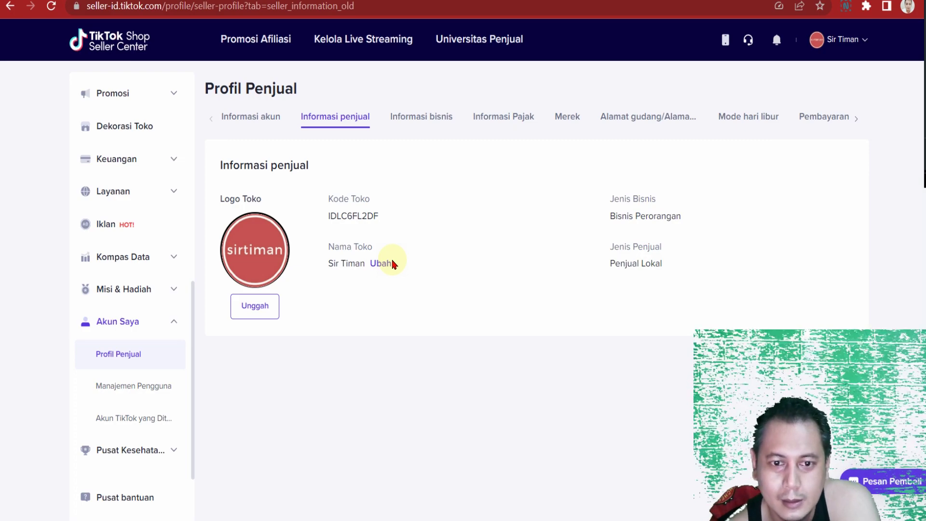
Check the display name on the TikTok profile page and revisit the Academy guide on official accounts.
key("alt+Left")
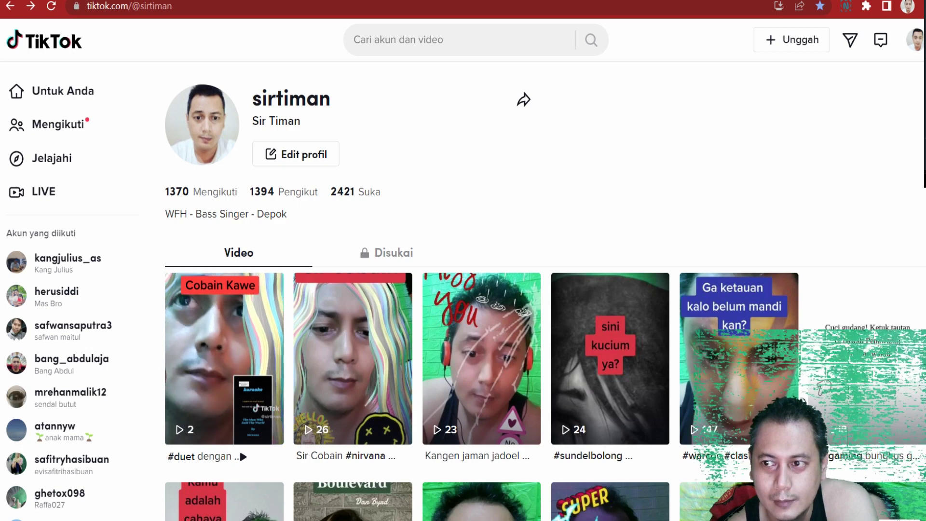
left_click_drag(244, 110, 323, 133)
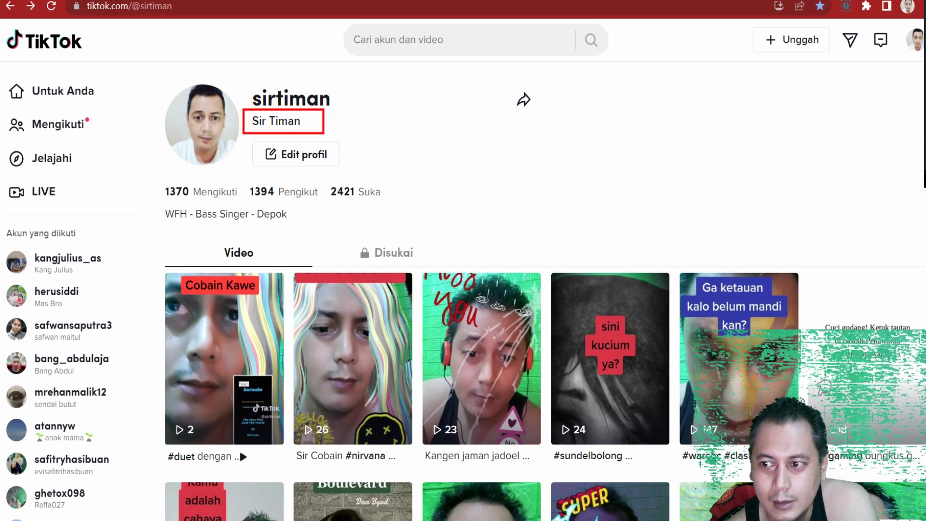
key("ctrl+z")
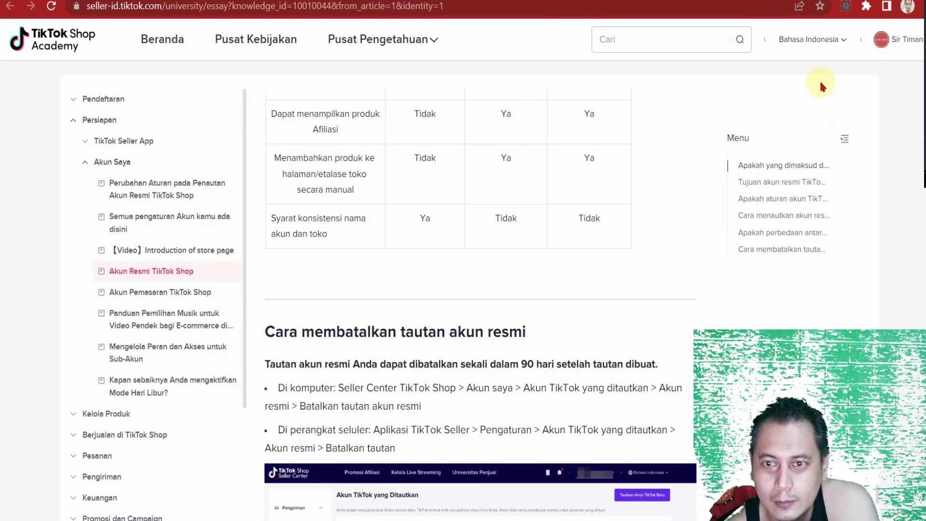
scroll(630, 223, "up", 15)
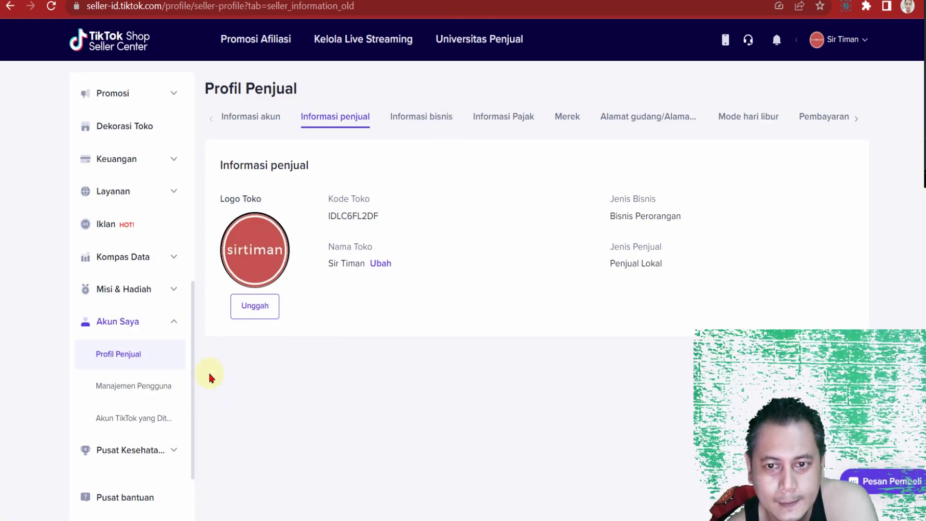
Review the account, seller and business information in the Seller Center profile again.
left_click(244, 119)
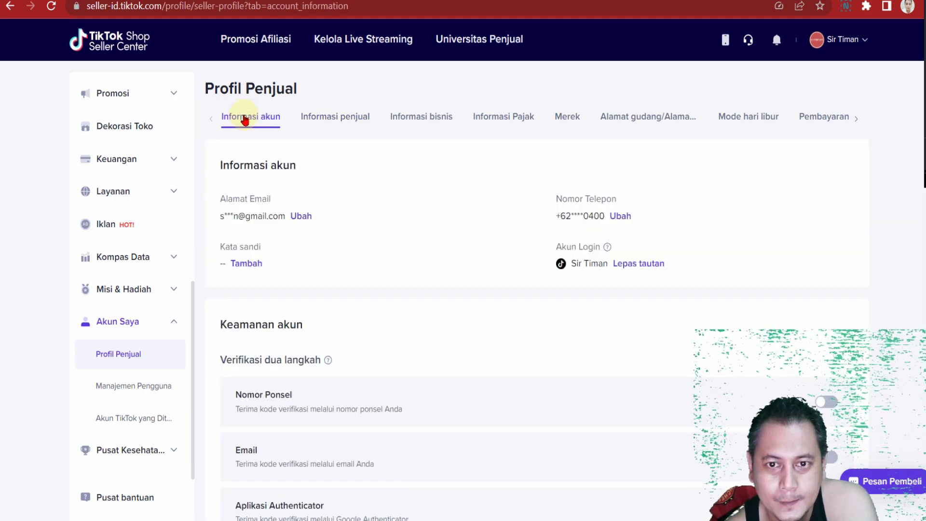
scroll(410, 241, "down", 3)
scroll(424, 232, "up", 3)
left_click(348, 119)
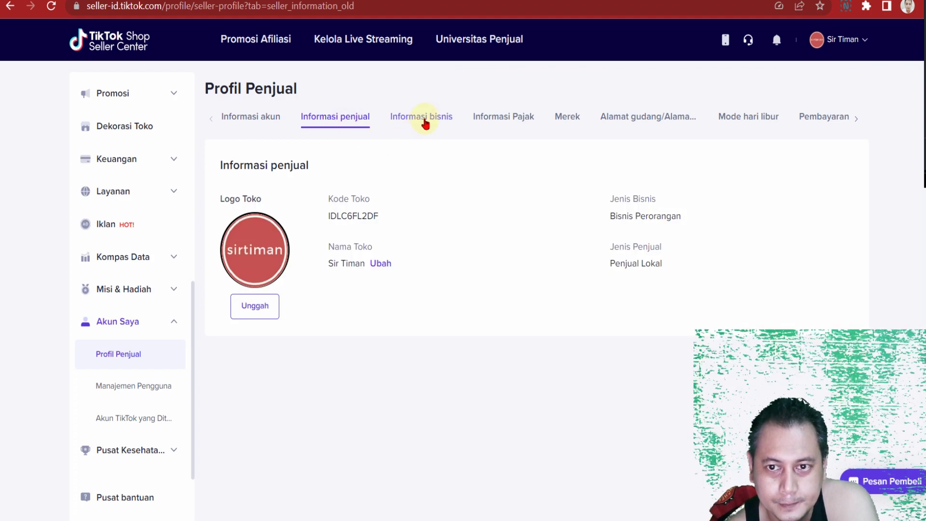
left_click(425, 123)
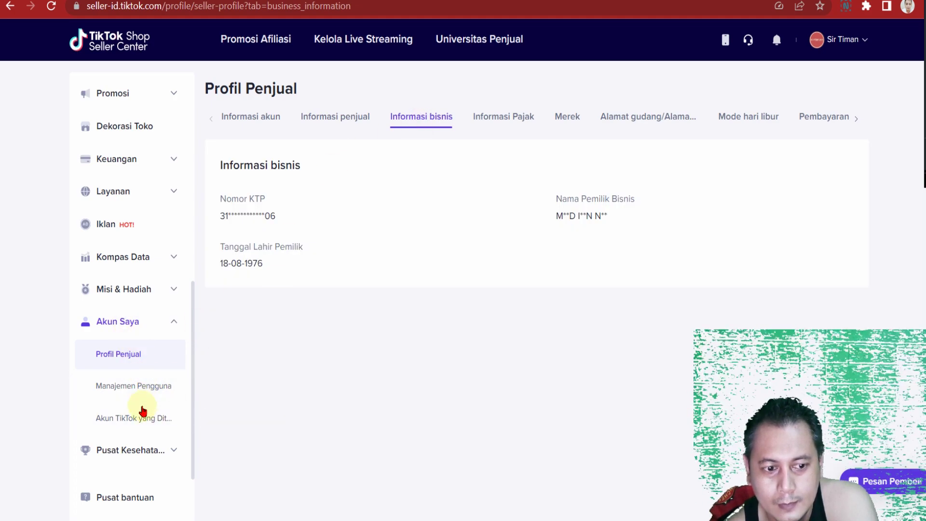
Open the linked TikTok accounts page and switch from the official account to the marketing accounts.
left_click(143, 422)
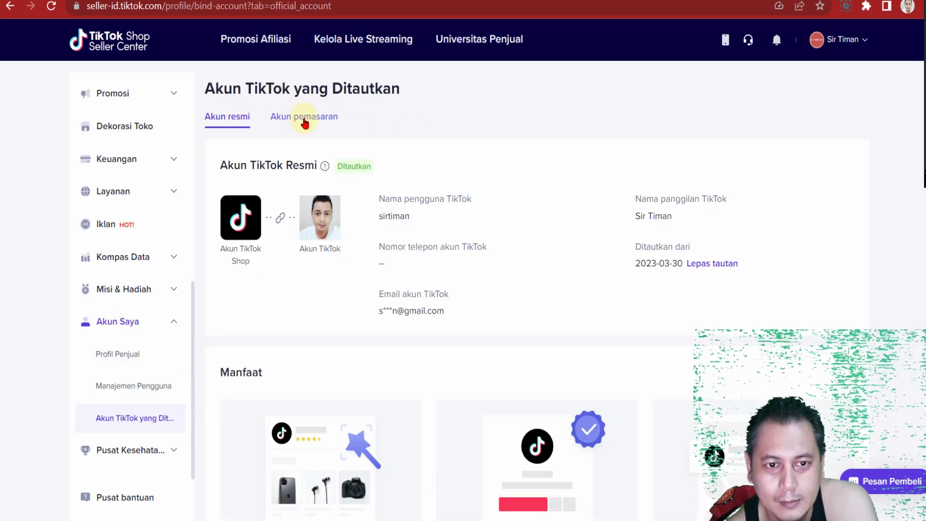
left_click(305, 120)
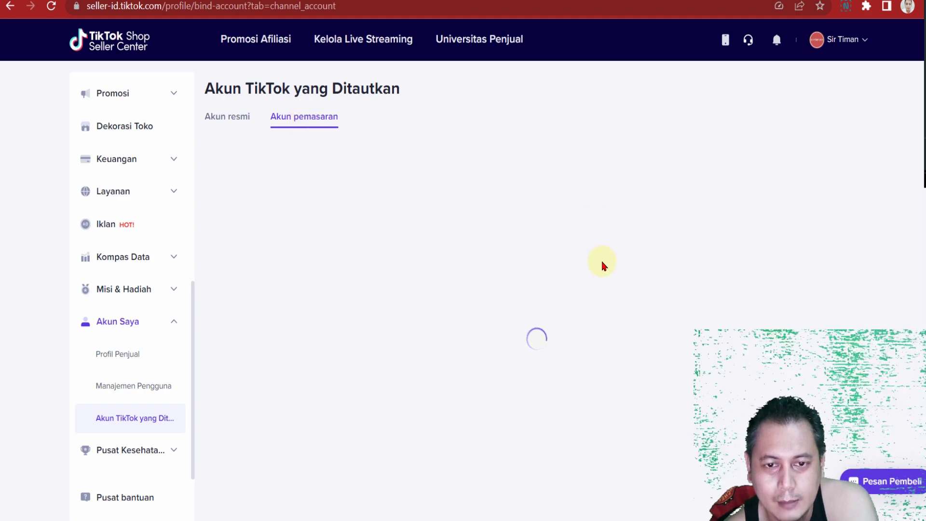